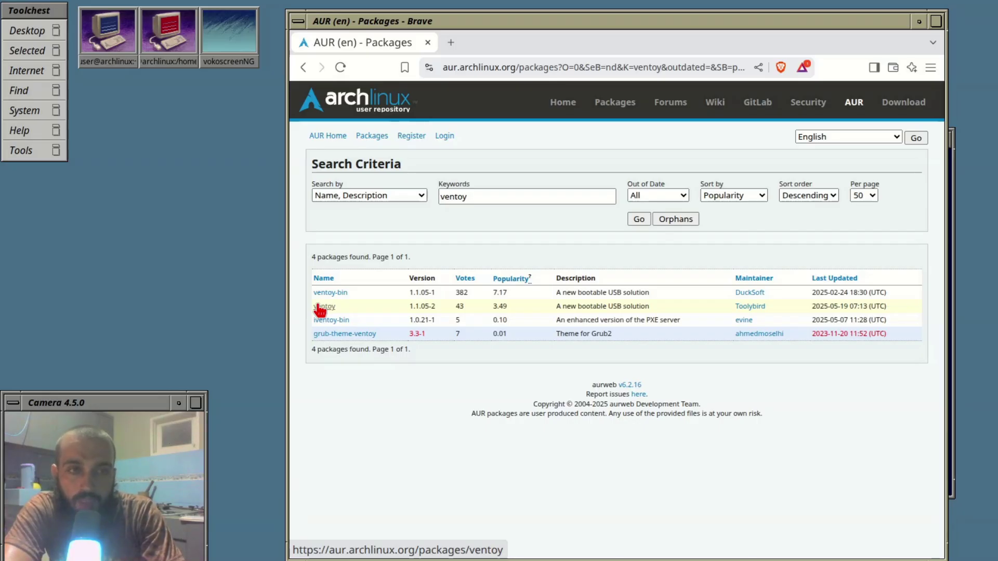
Step: Switch to the user@archlinux terminal and clear it to an empty prompt
key(alt+Tab)
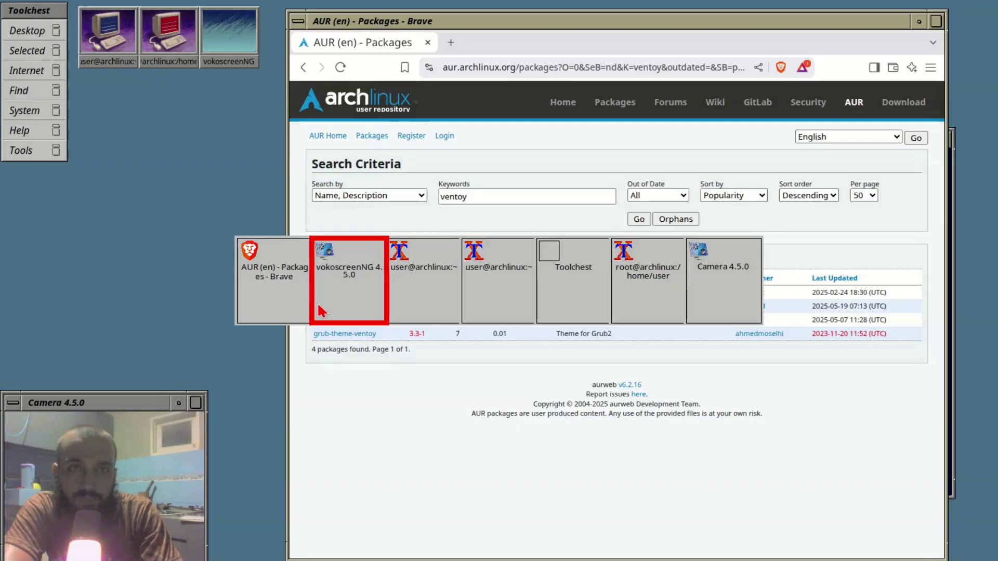
key(alt+Tab)
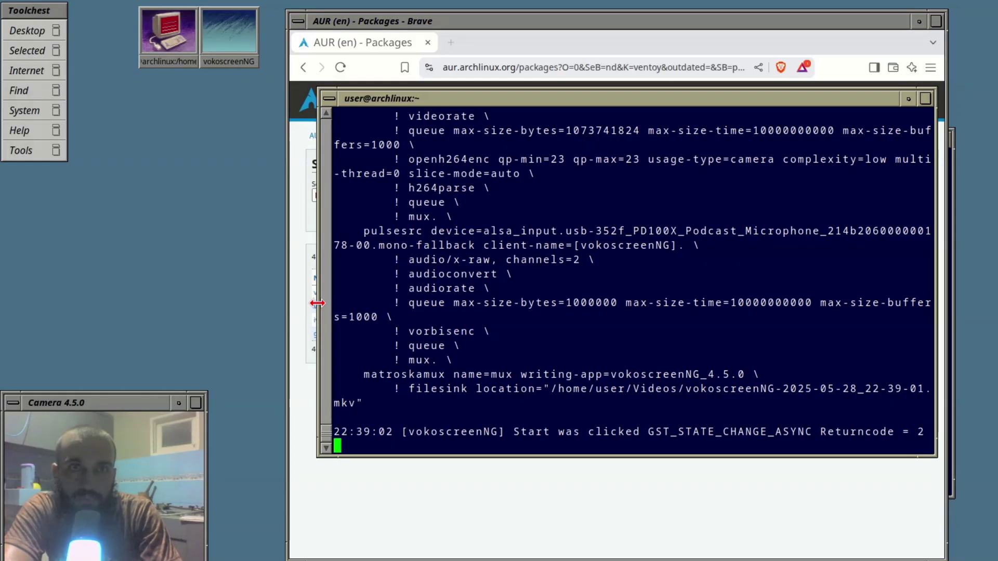
key(Return)
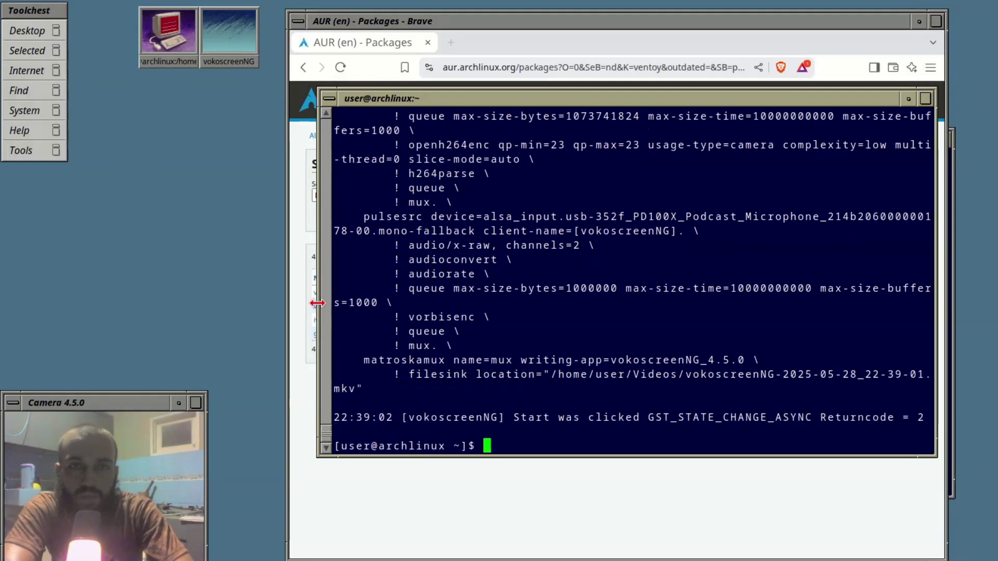
text(clear)
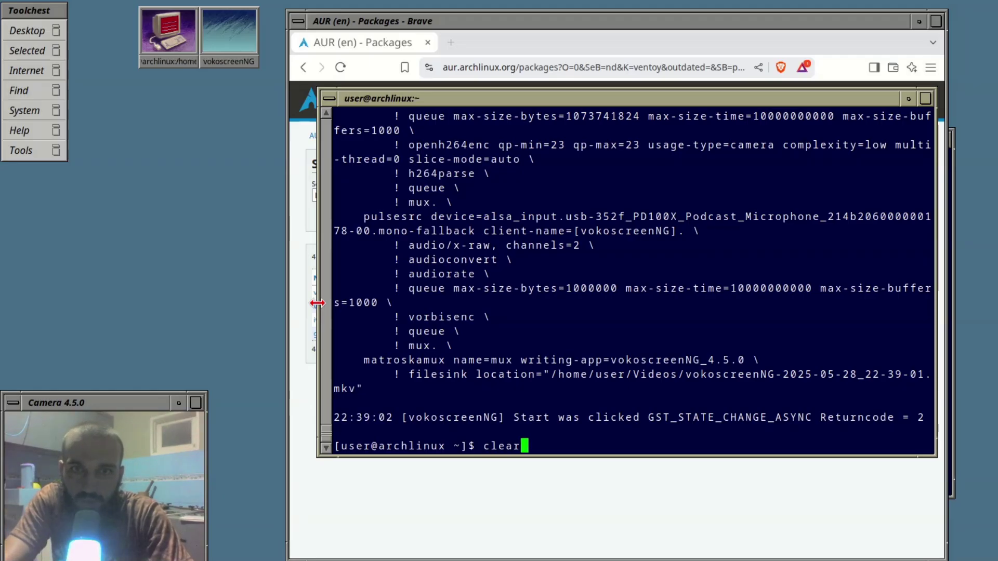
key(Return)
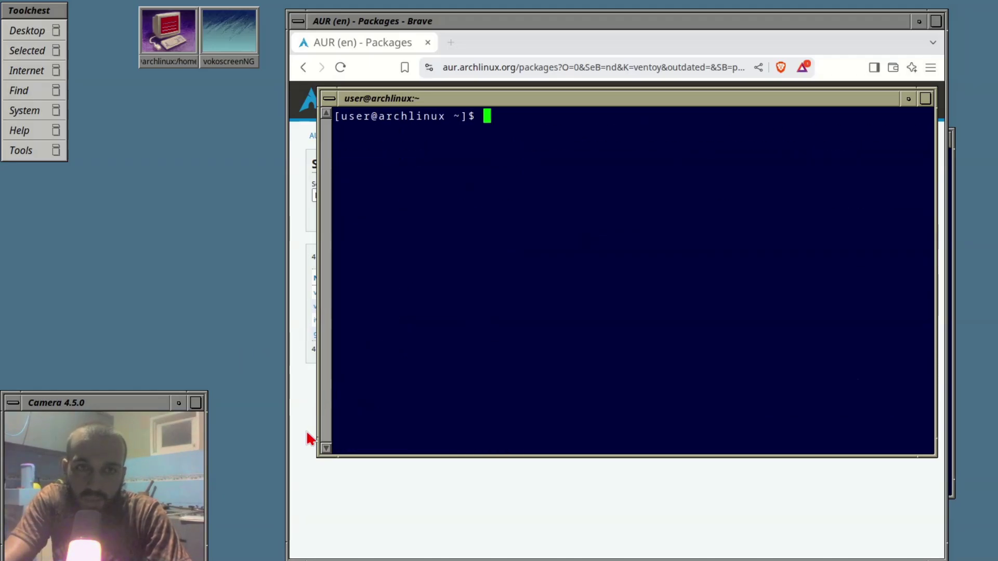
Step: Open the ventoy AUR page in a new tab and ventoy-bin in the current one, and compare them
click(309, 399)
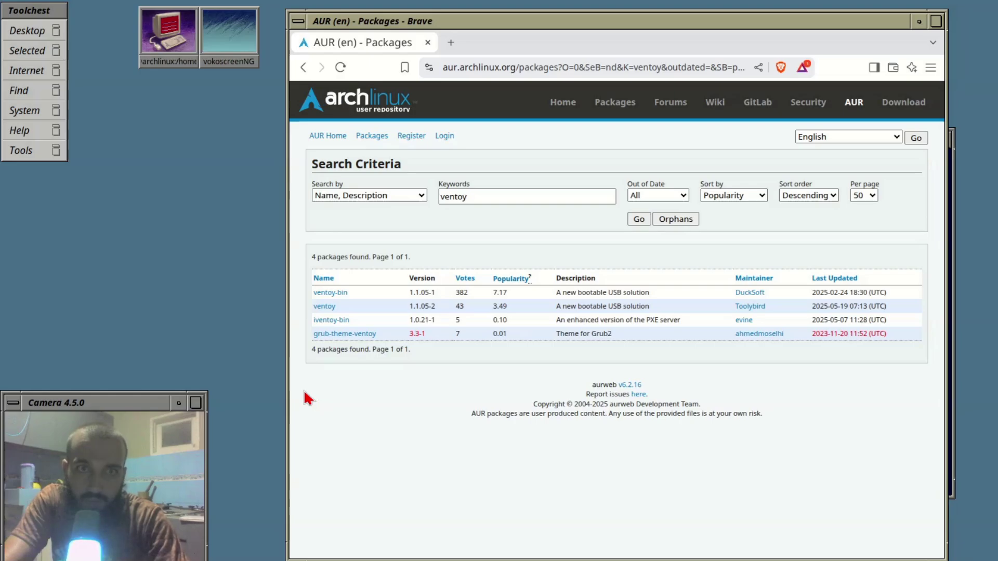
right_click(328, 310)
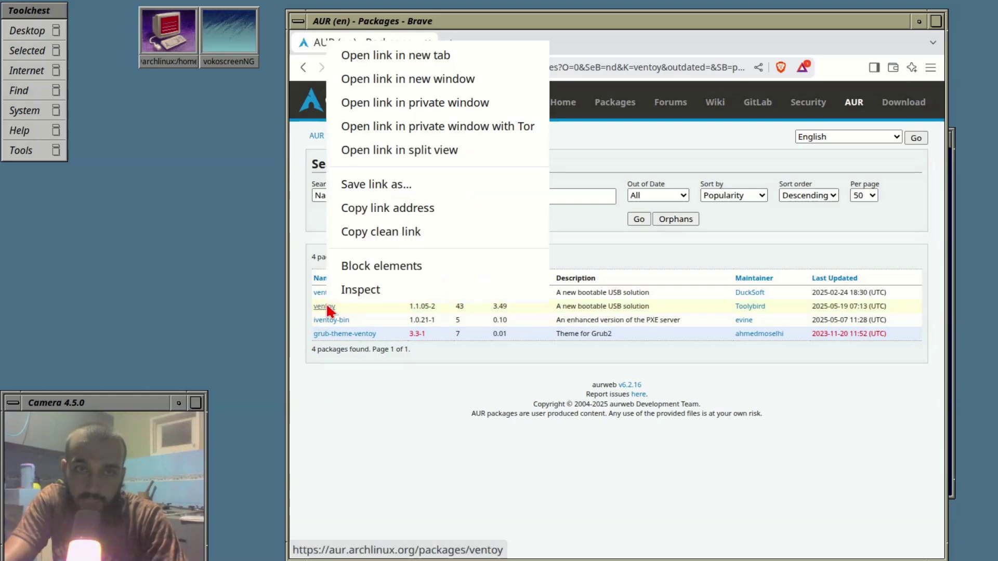
click(398, 65)
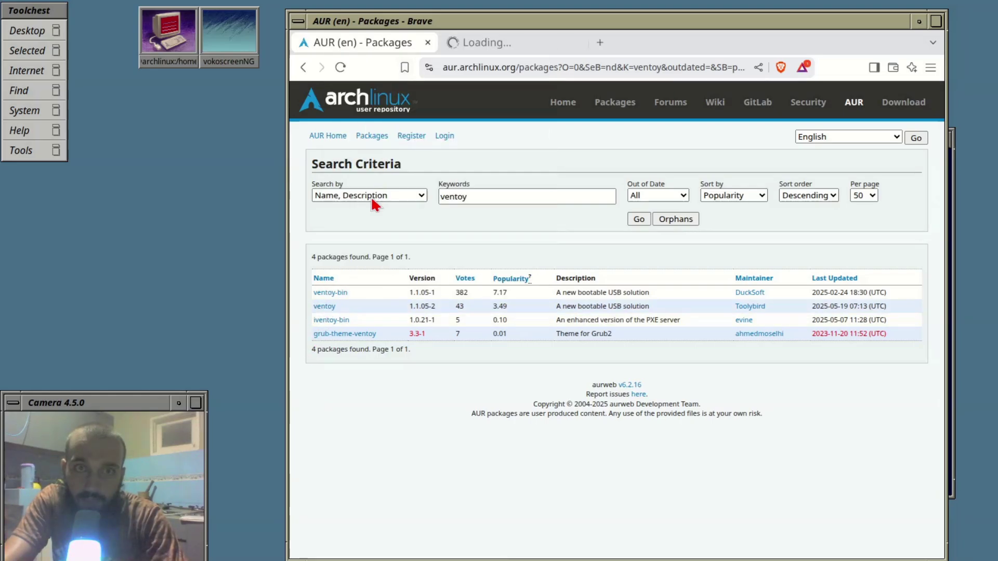
click(336, 292)
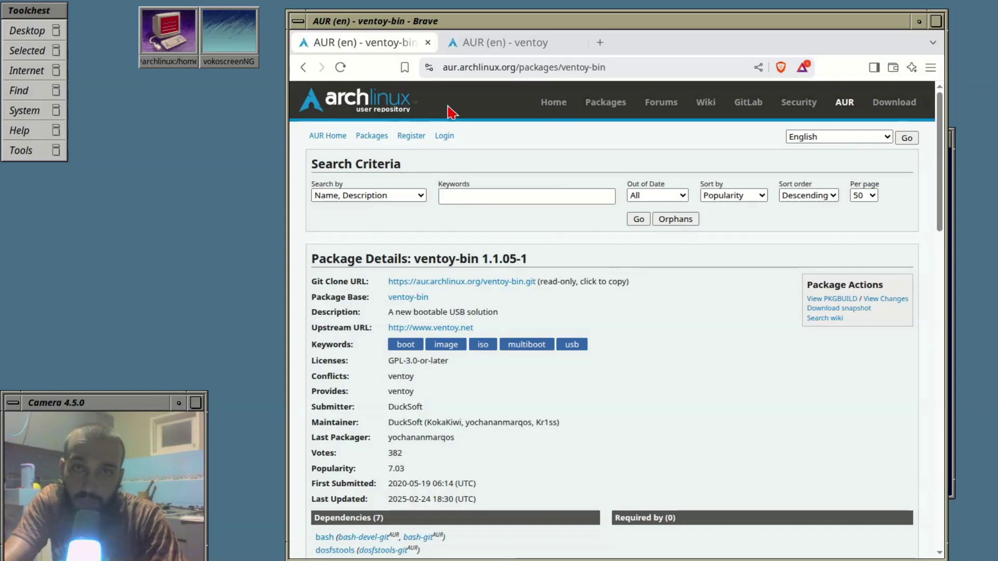
click(469, 48)
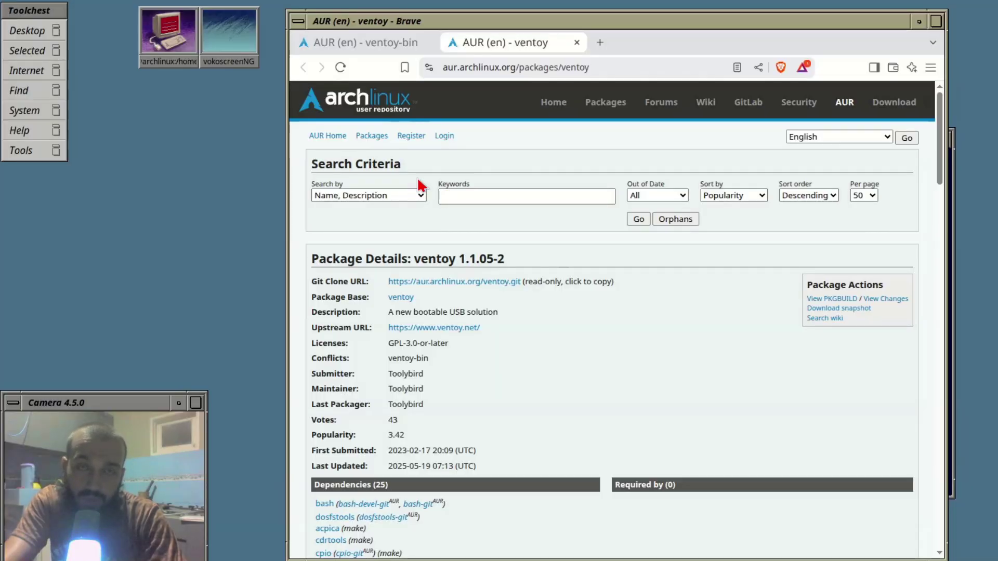
click(388, 42)
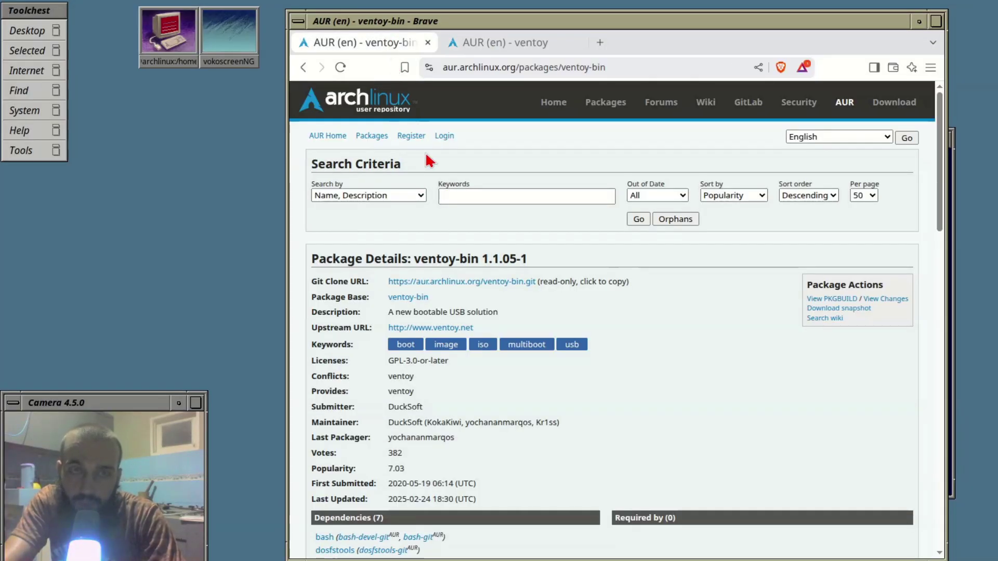
click(950, 297)
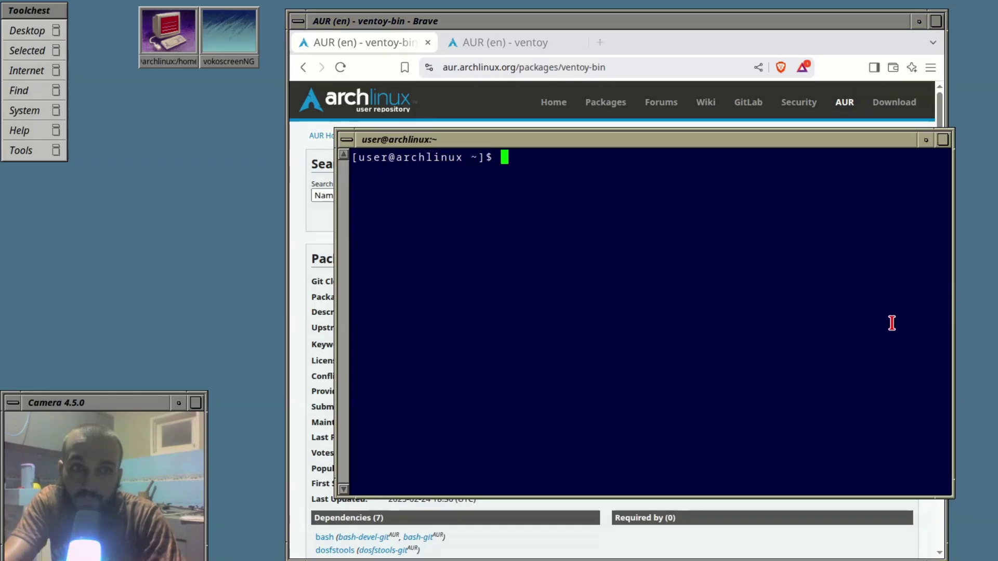
Step: Start yay -S ventoy, skip clean build and diffs, and agree to remove make dependencies
text(yay )
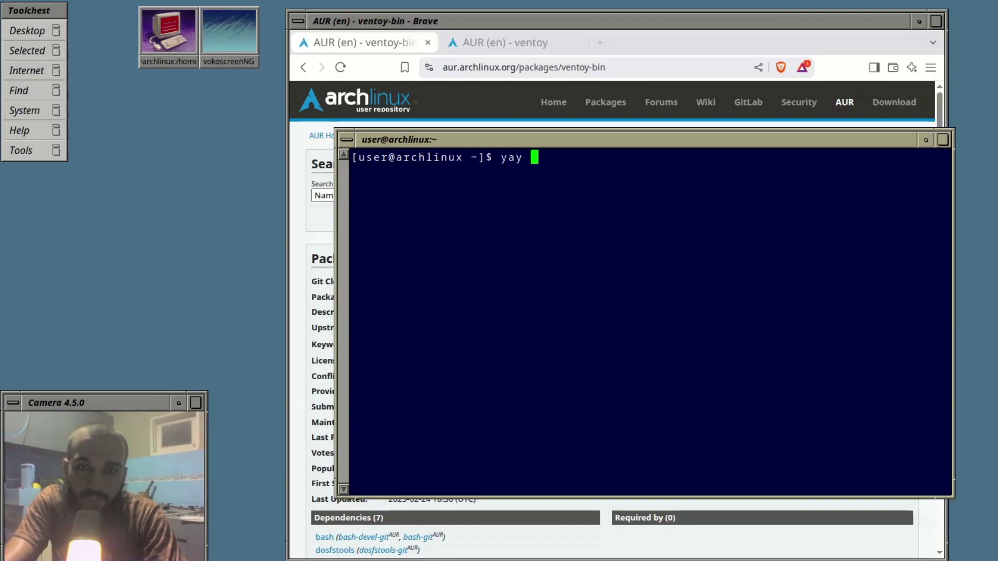
text(-S )
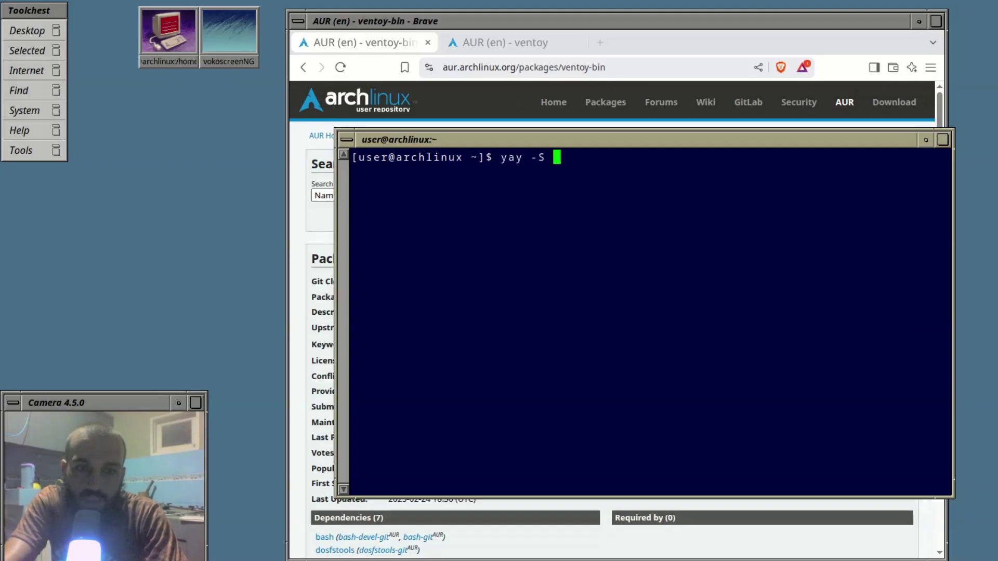
text(ventoy)
key(Return)
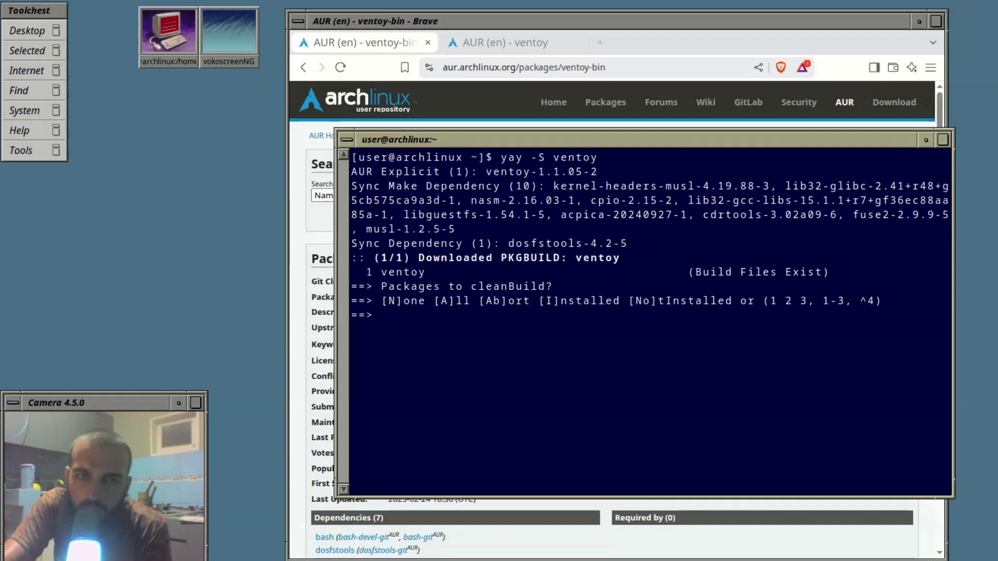
key(Return)
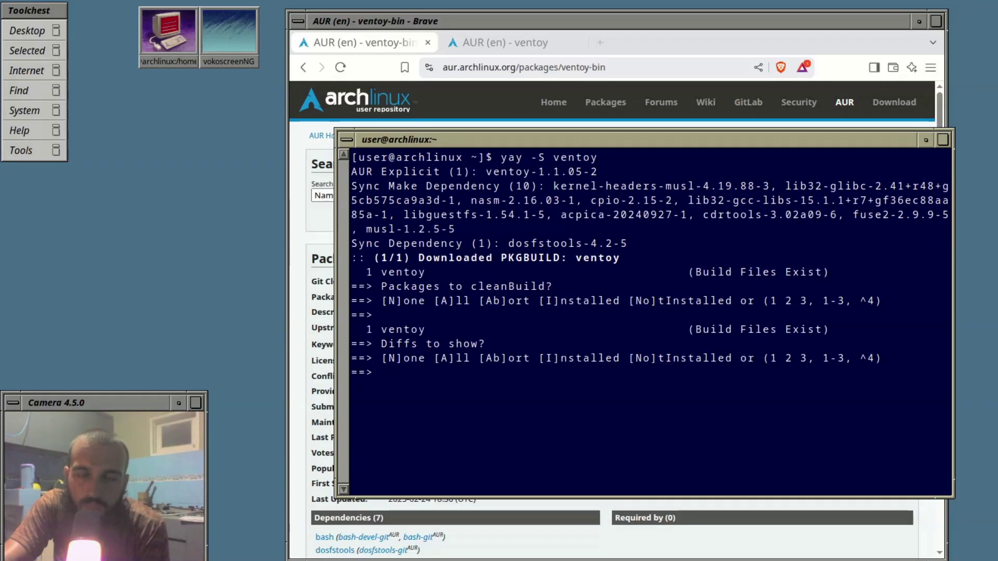
key(Return)
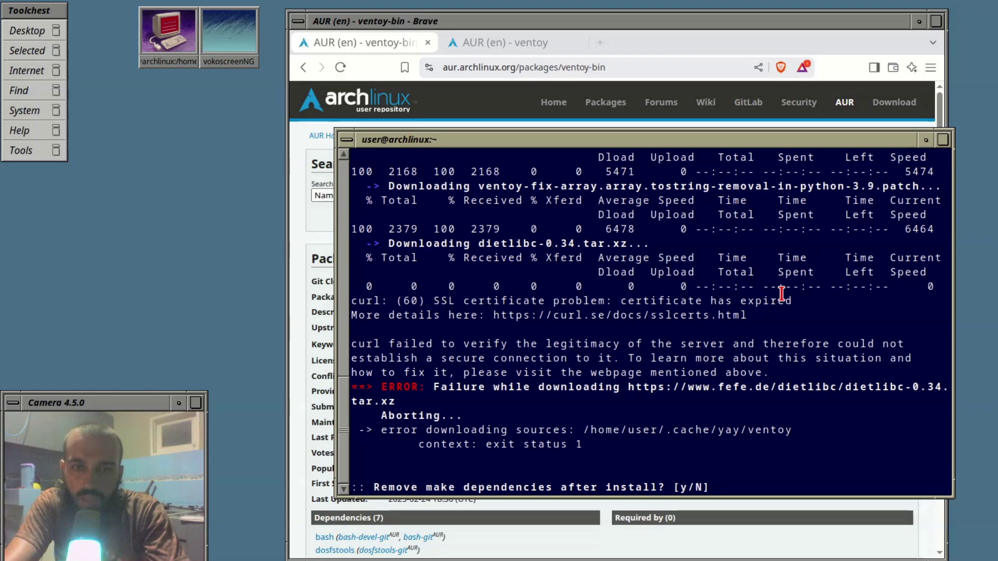
text(y)
key(Return)
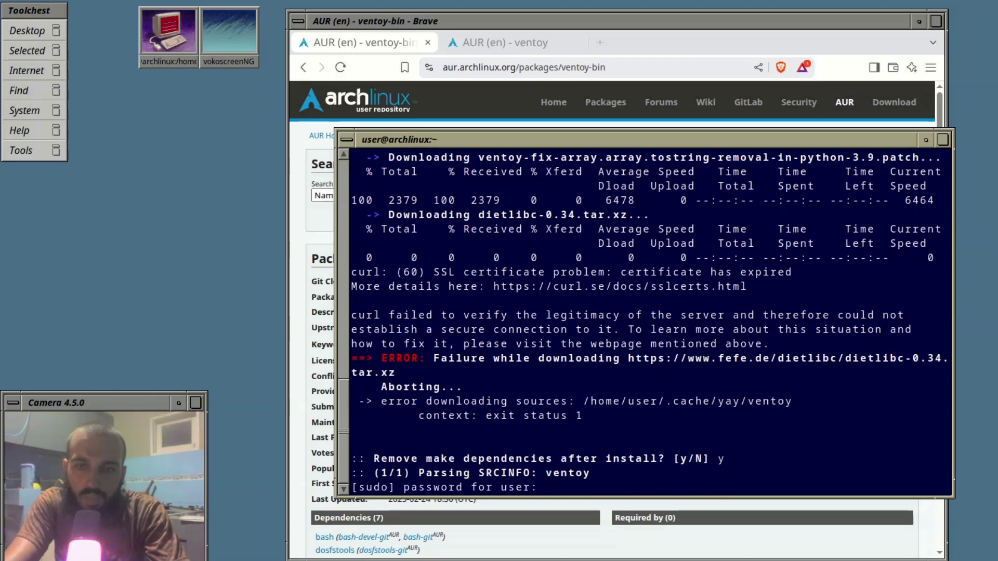
Step: Enter the sudo password, keep the default qemu provider, confirm installation, then retype yay -S ventoy
key(Return)
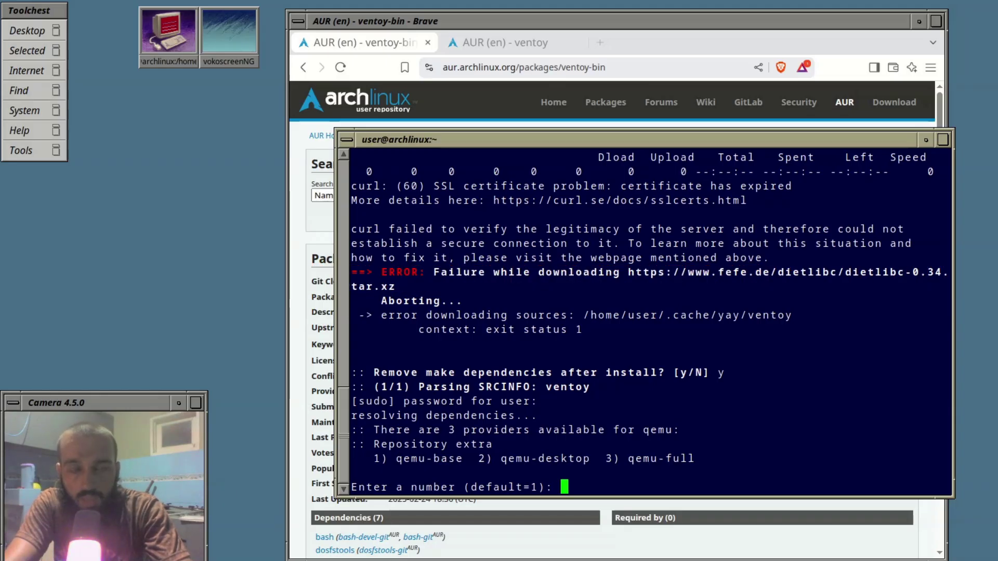
key(Return)
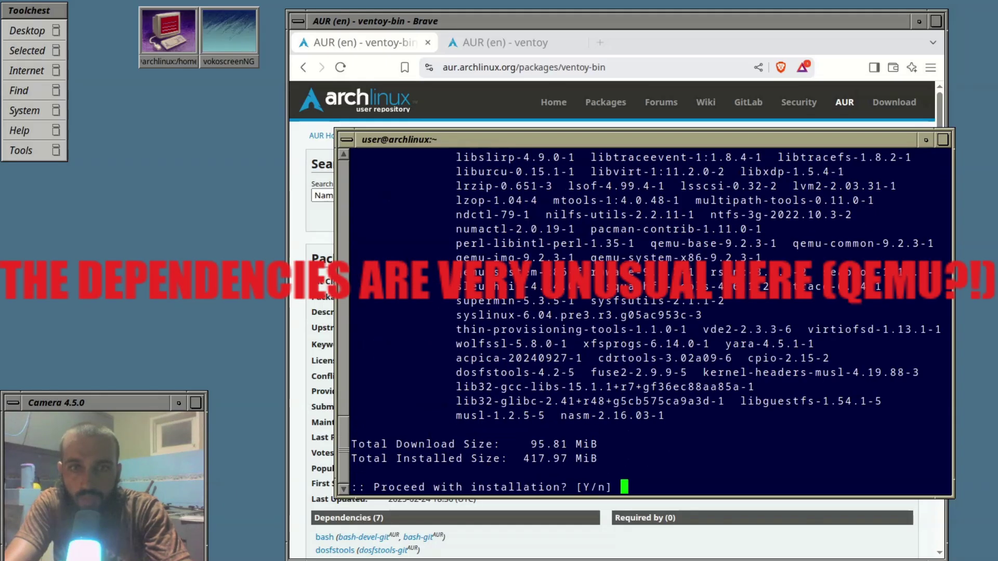
text(y)
key(Return)
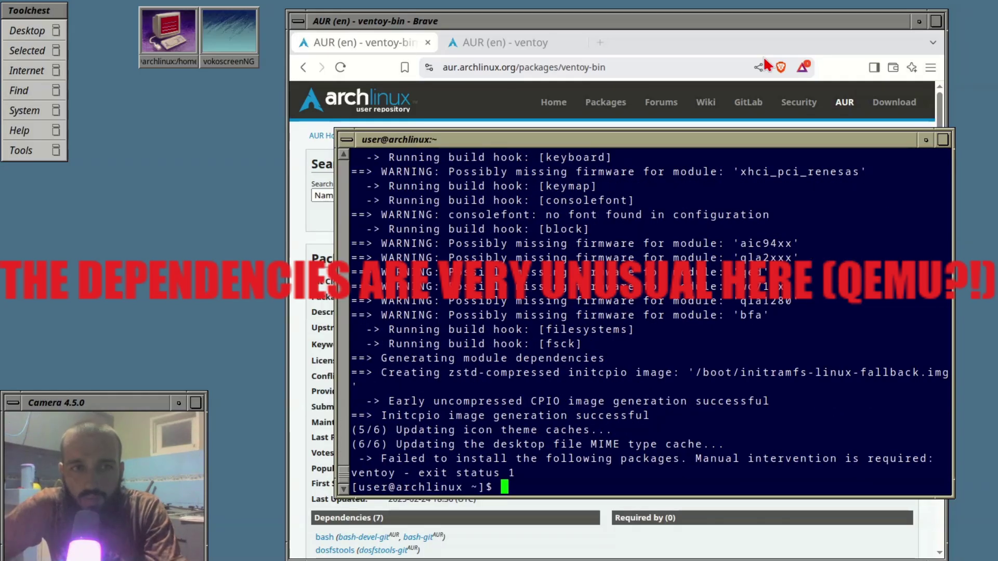
text(yay -S ventoy)
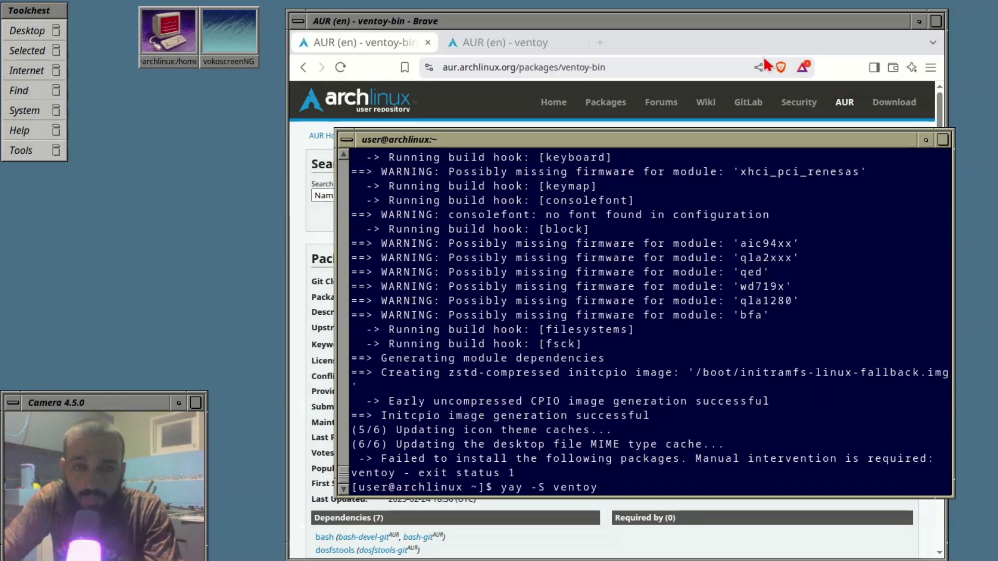
key(ctrl+u)
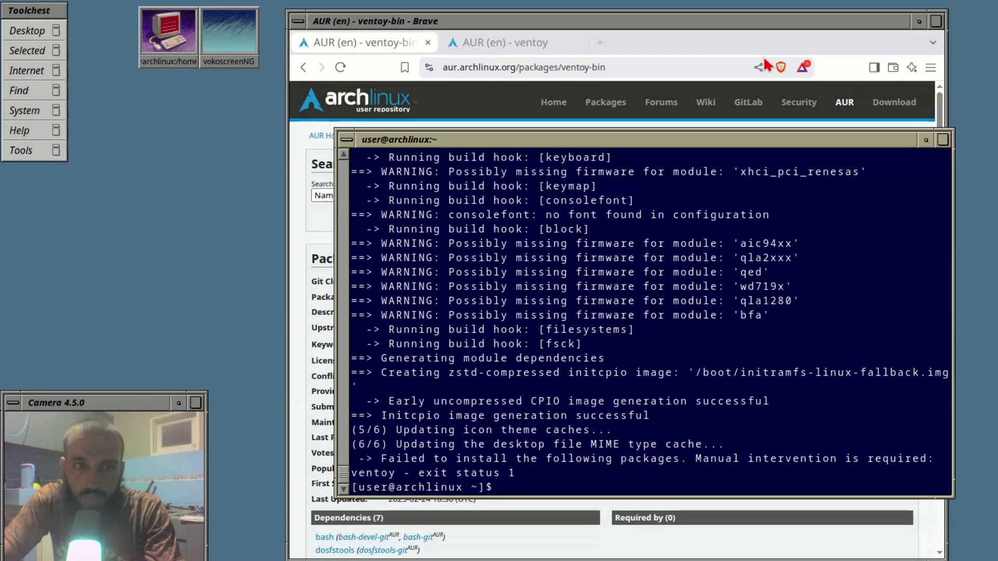
Step: Git clone the ventoy-bin AUR repository from its pasted URL, then tab-complete cd ventoy-bin/
text(git)
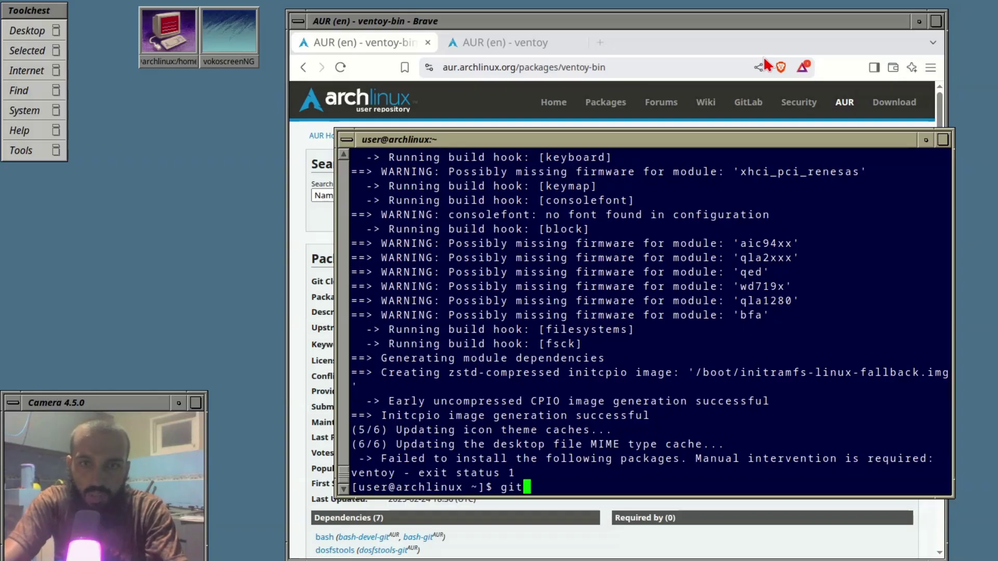
text( clone)
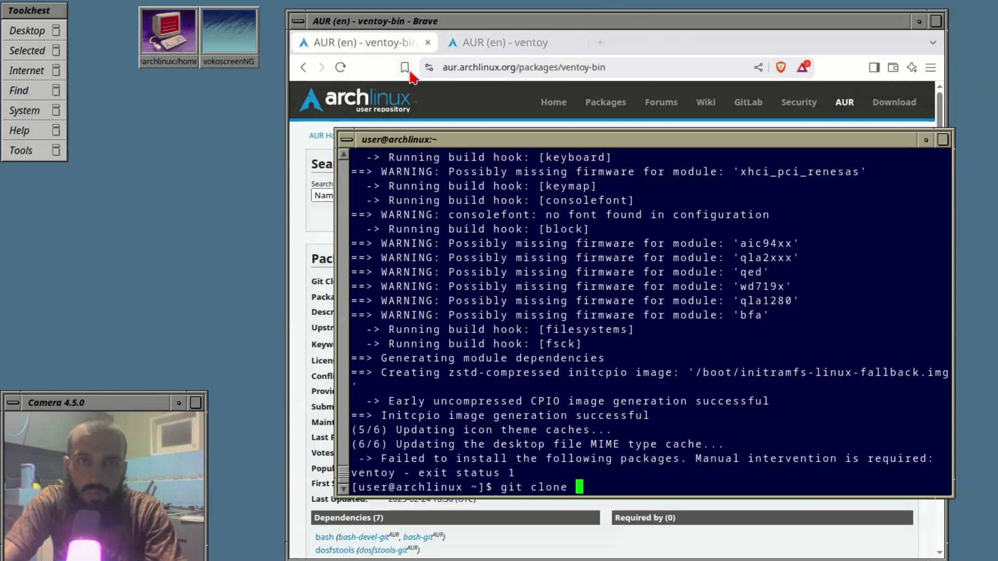
click(385, 54)
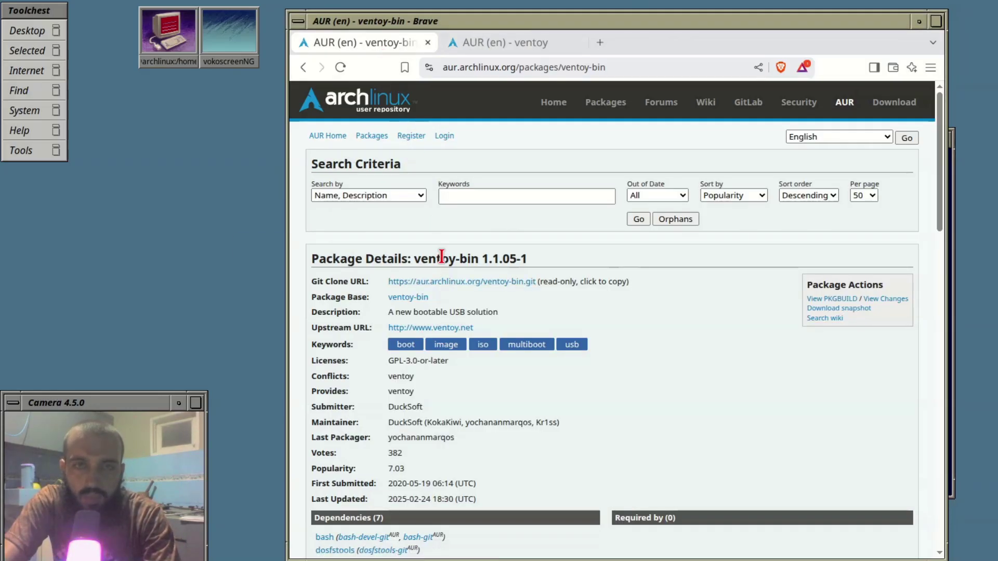
key(alt+Tab)
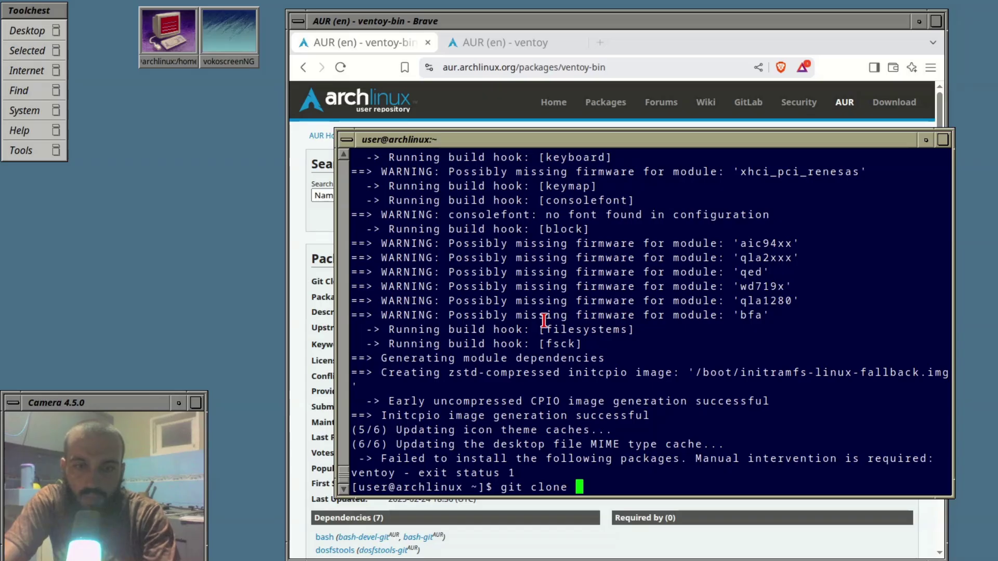
text(https://aur.archlinux.org/ventoy-bin.git)
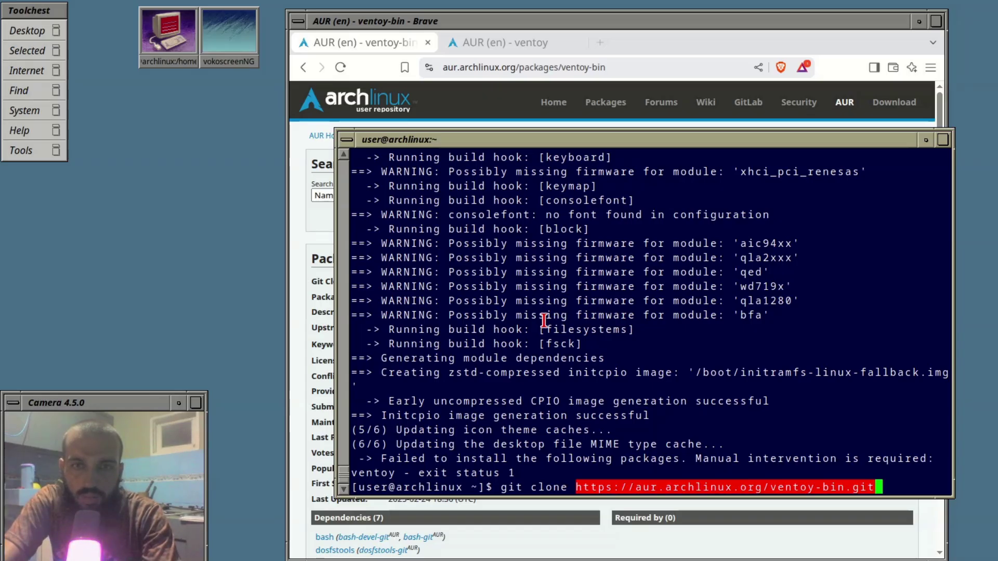
key(Return)
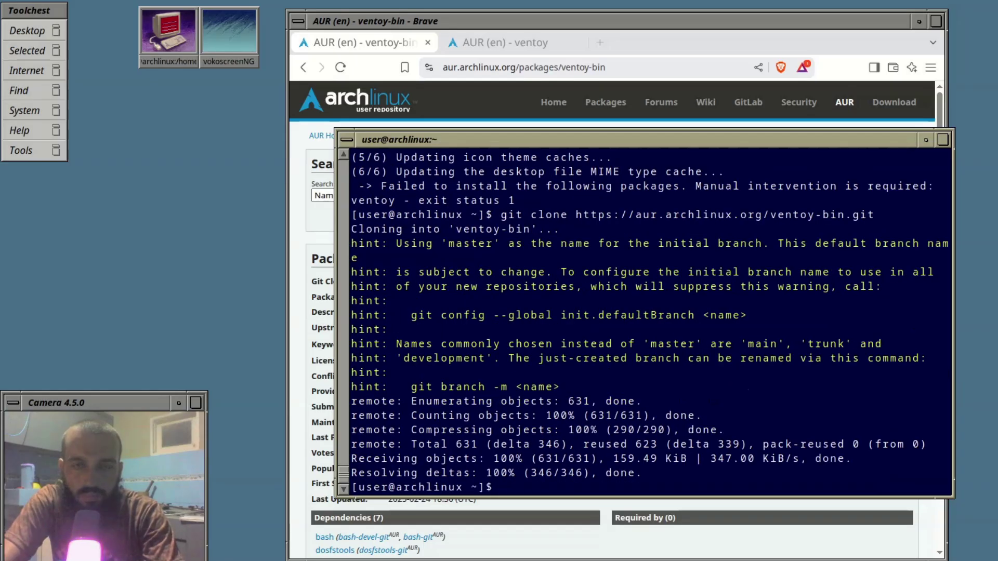
text(cd ven)
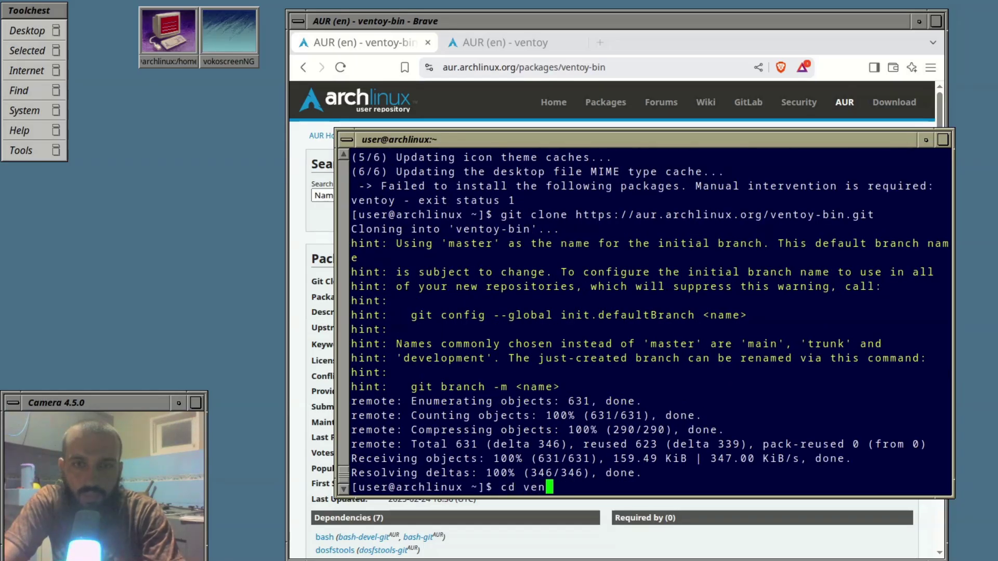
key(Tab)
Step: Enter the ventoy-bin folder and clear the terminal
key(Return)
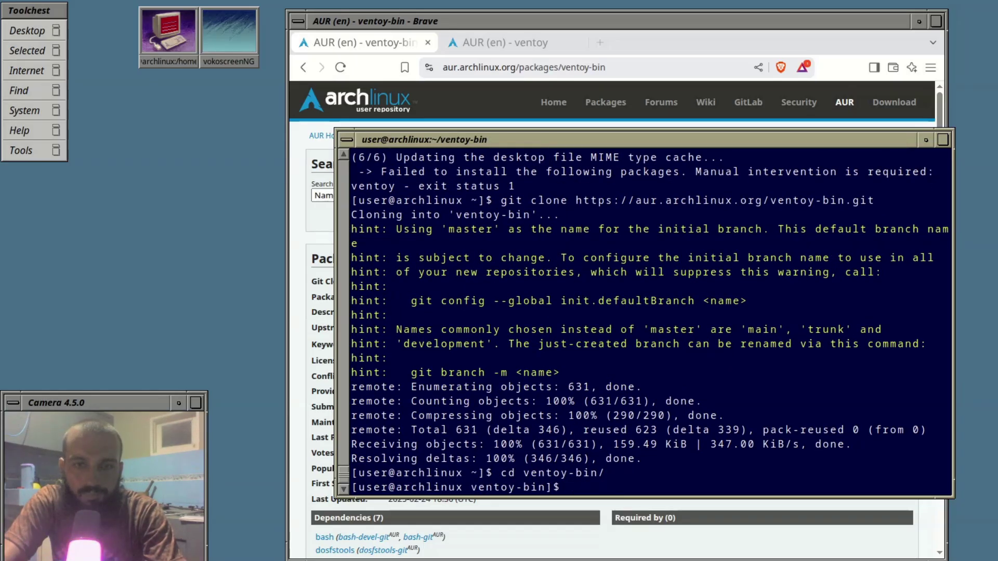
text(clear)
key(Return)
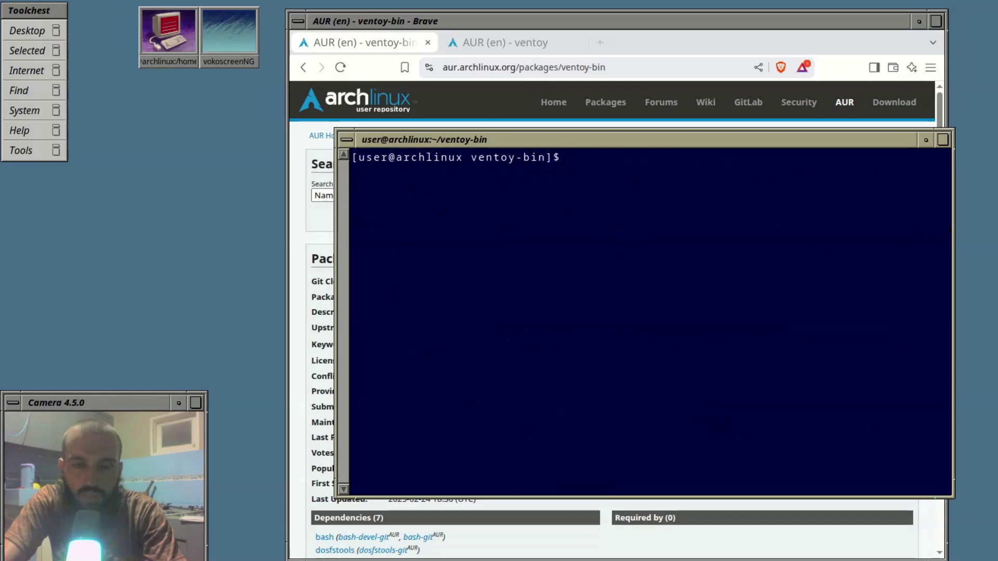
Step: Build and install ventoy-bin with makepkg -si, approving dosfstools and both ventoy packages
text(makepkg -si)
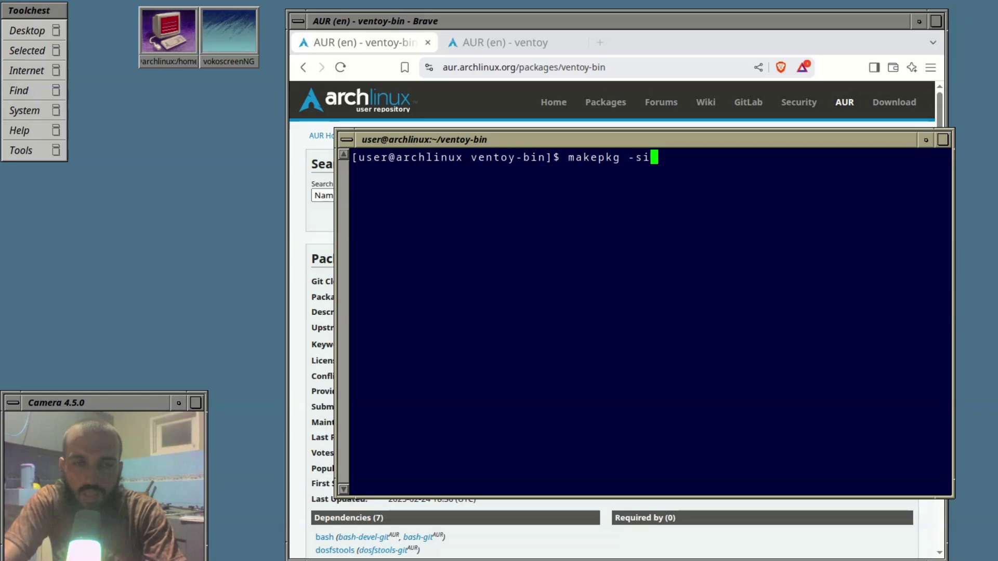
key(Return)
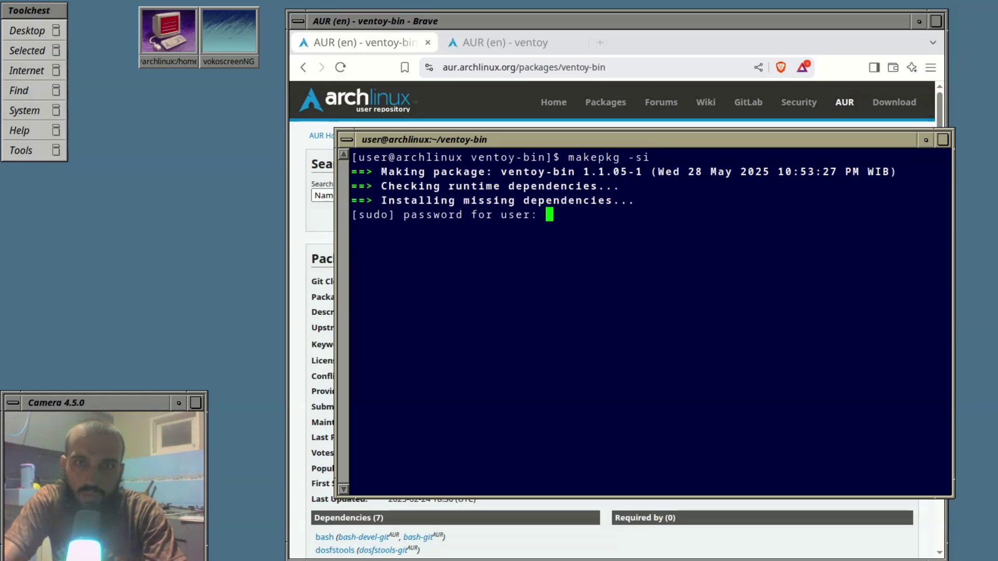
key(Return)
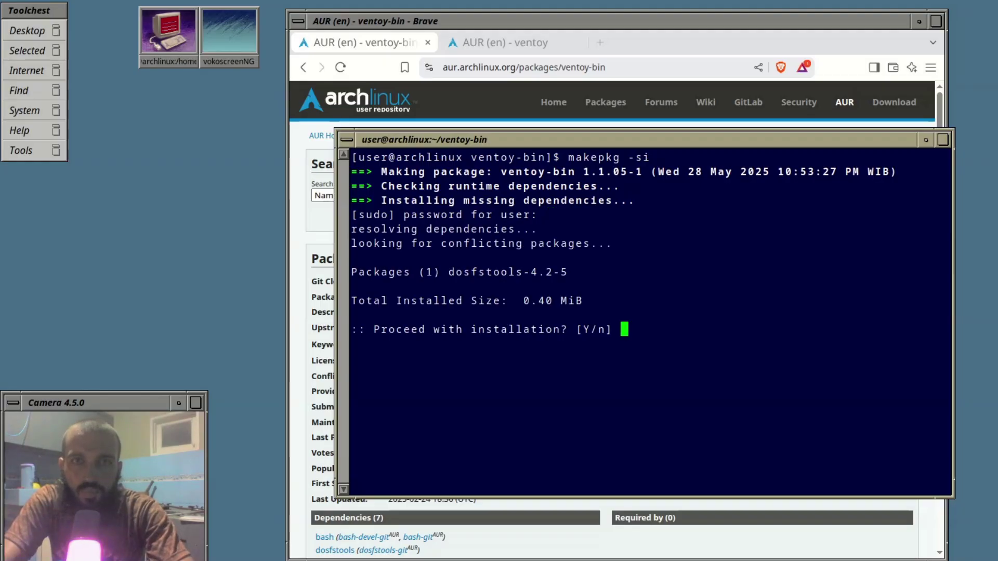
text(y)
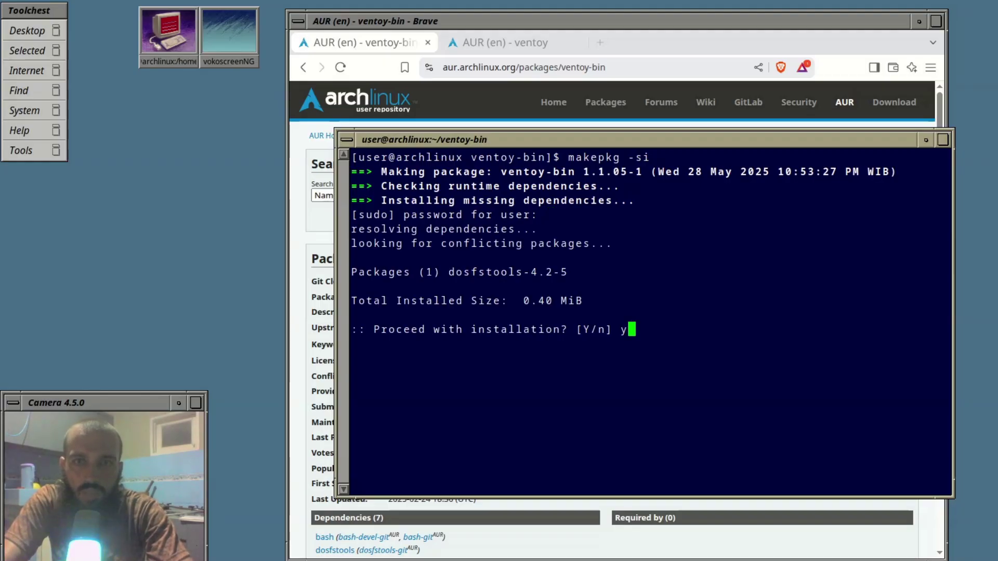
key(Return)
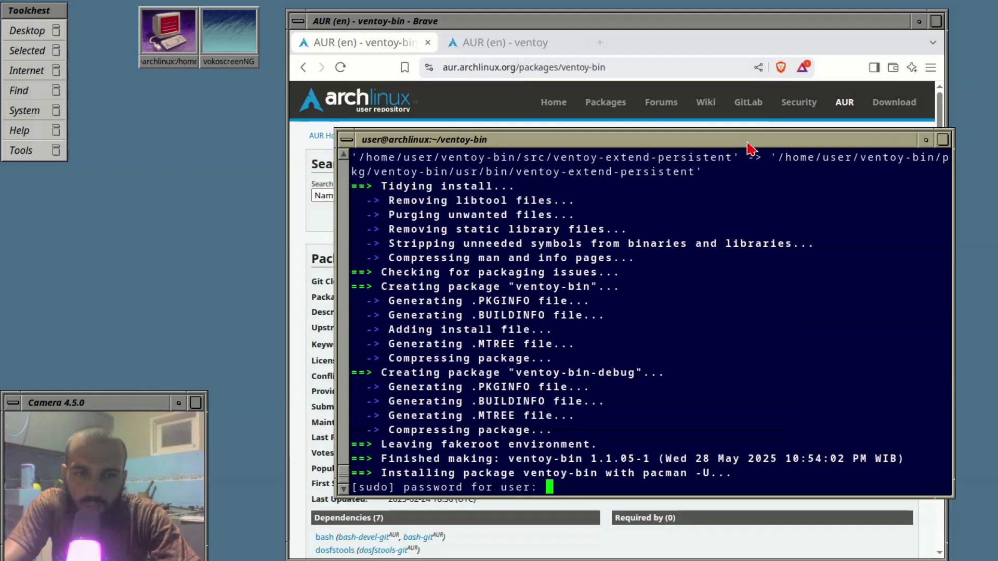
key(Return)
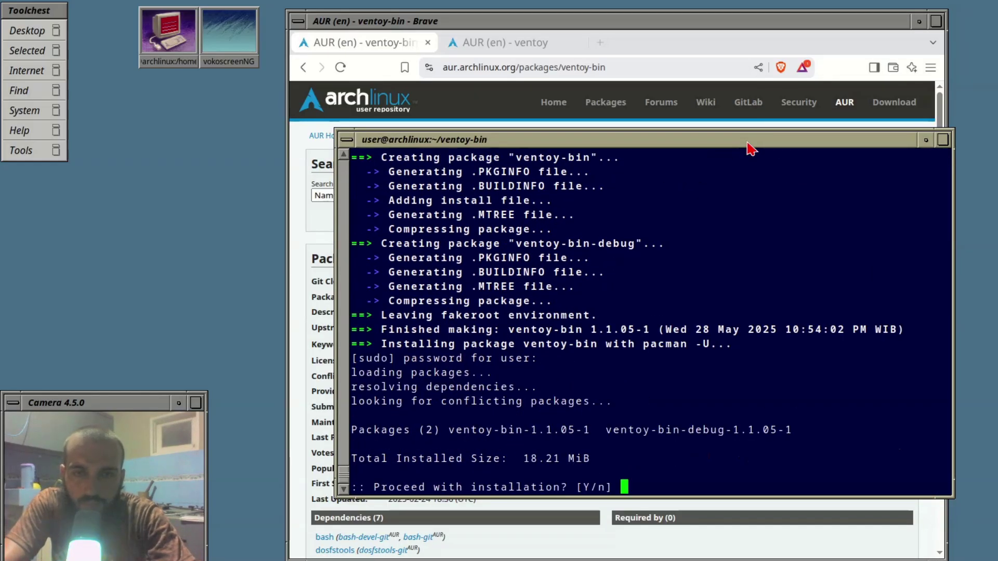
text(y)
key(Return)
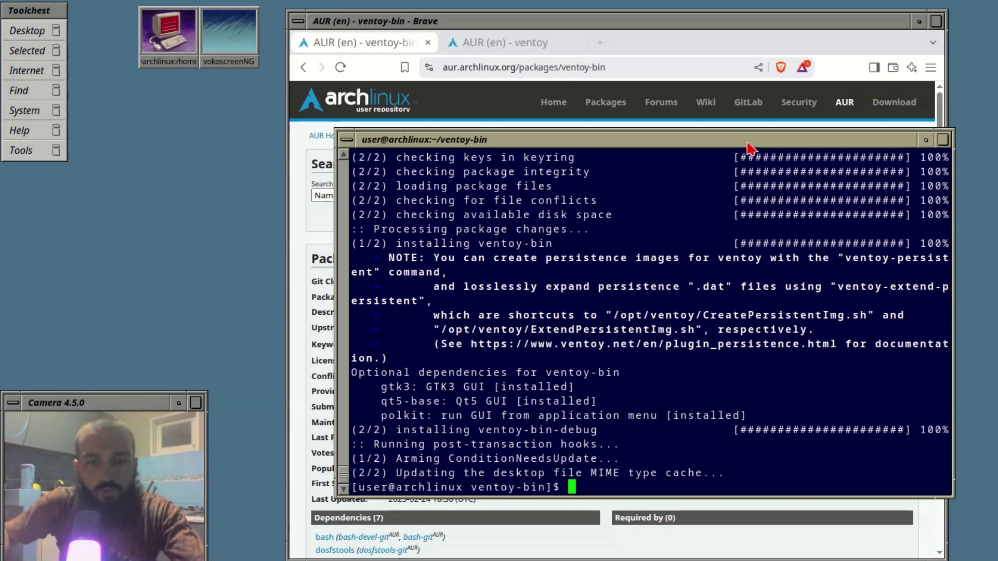
Step: Run ventoy to show the Ventoy 1.1.05 usage help, then type clear
text(ventoy)
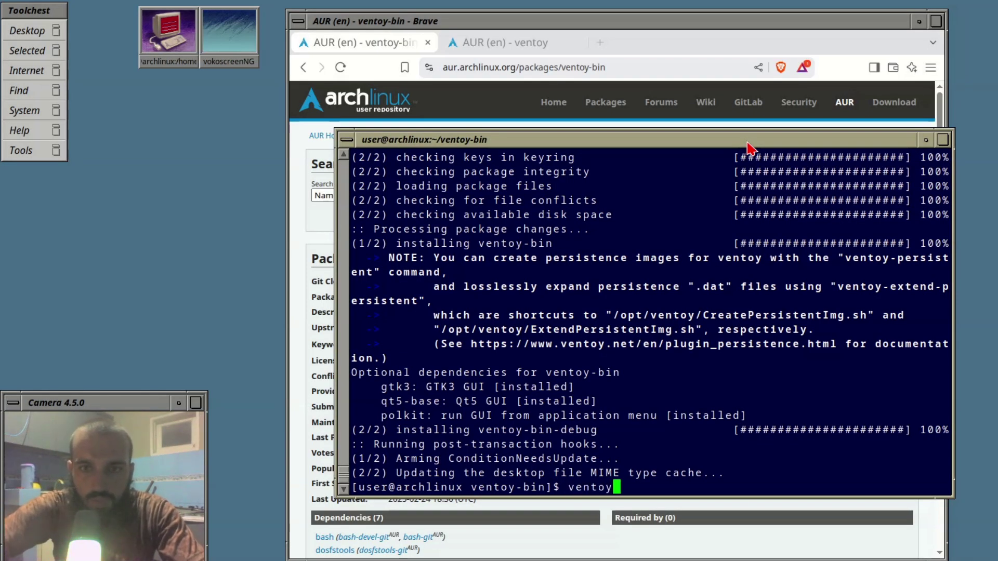
key(Return)
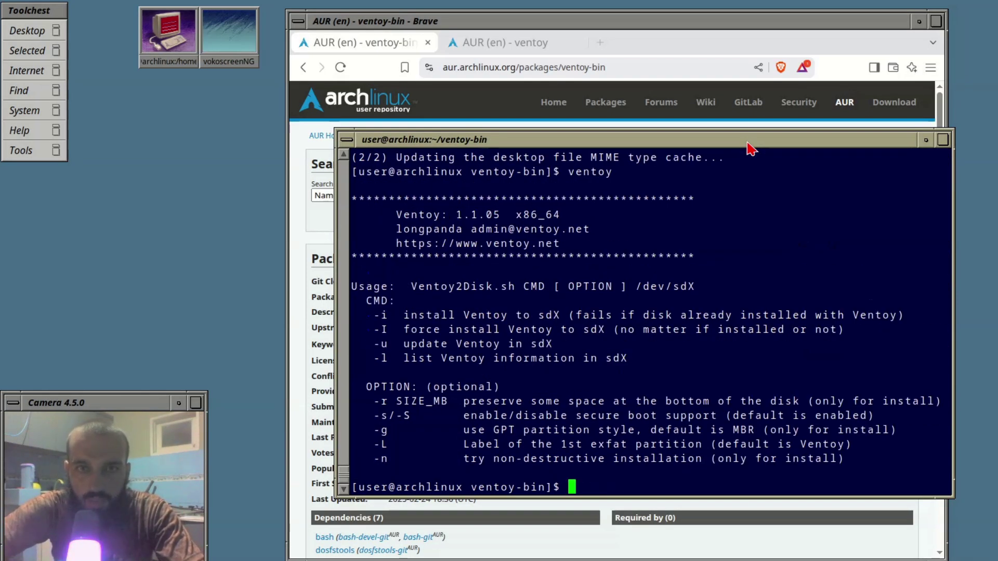
text(clear)
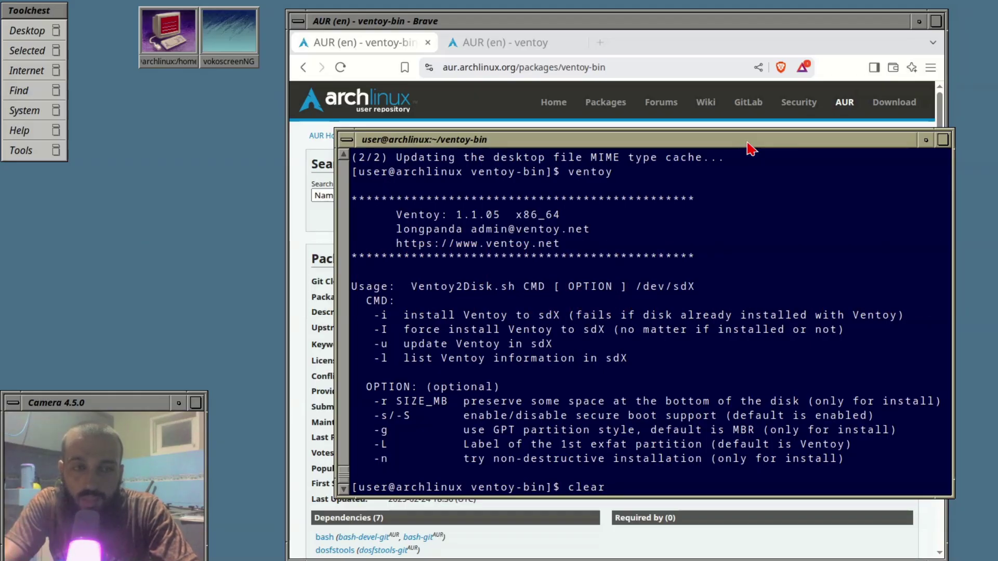
Step: Run yay -S ventoy-bin with default answers and sudo password, then answer n to reinstalling
key(Return)
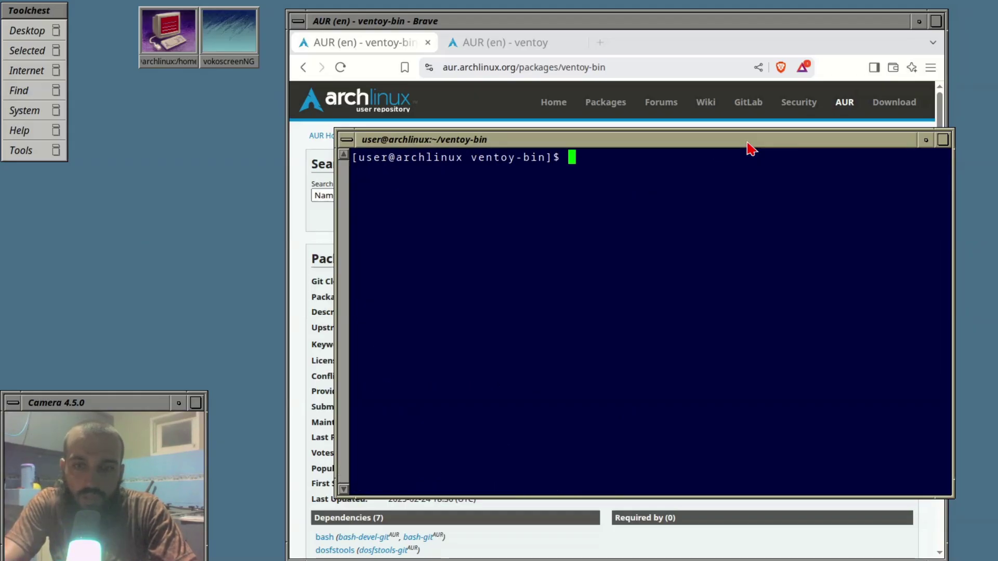
text(yay)
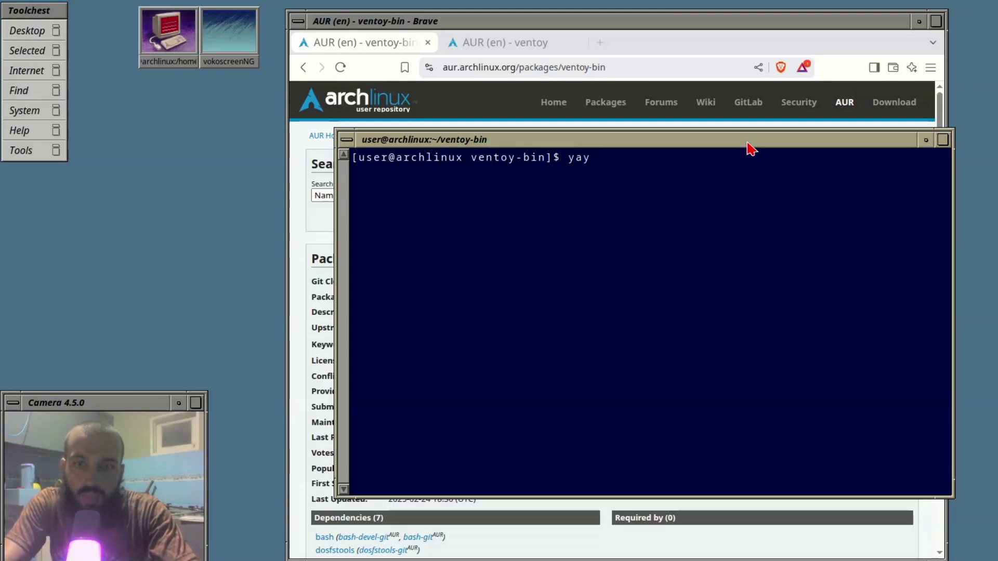
text( -S)
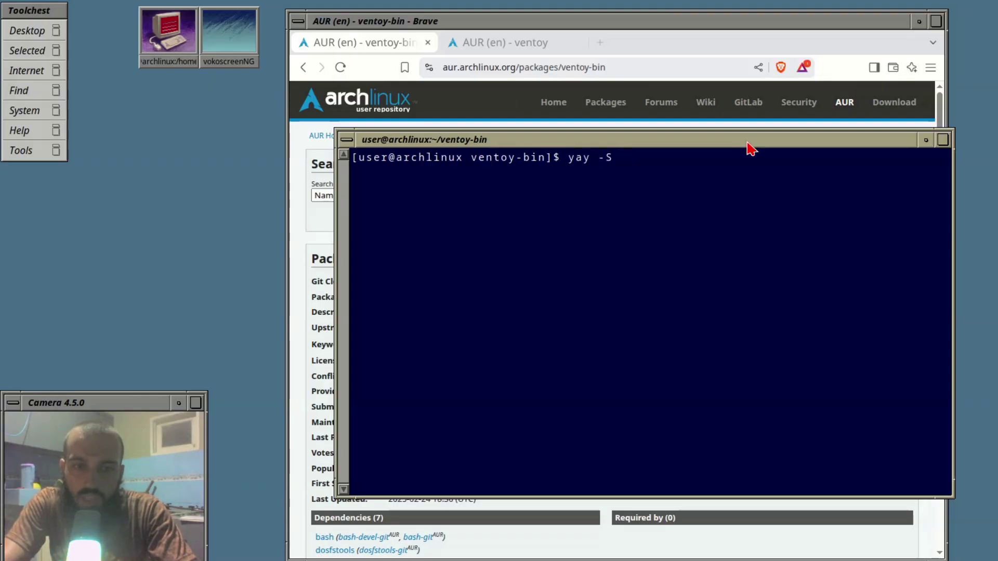
text( ventoy-bin)
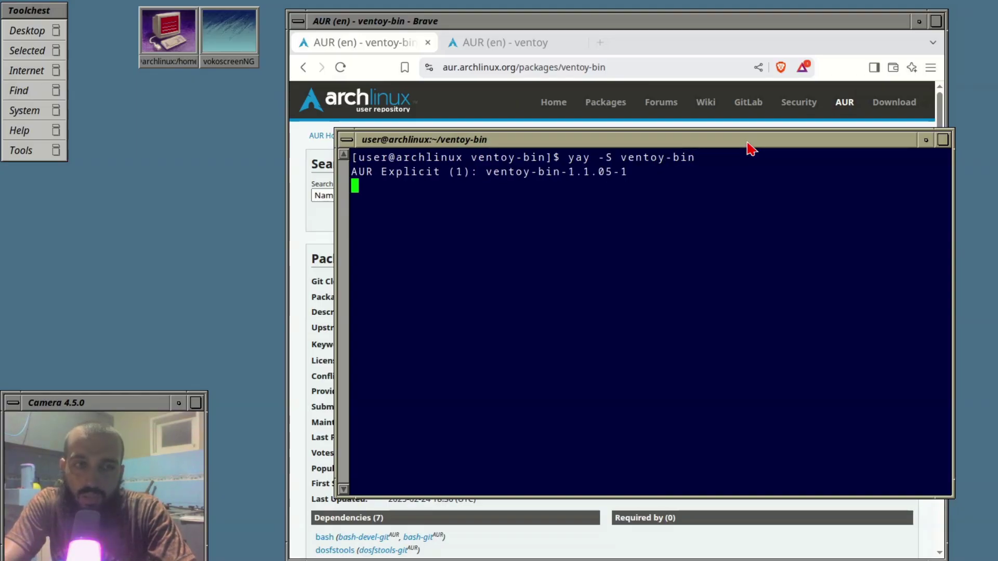
key(Return)
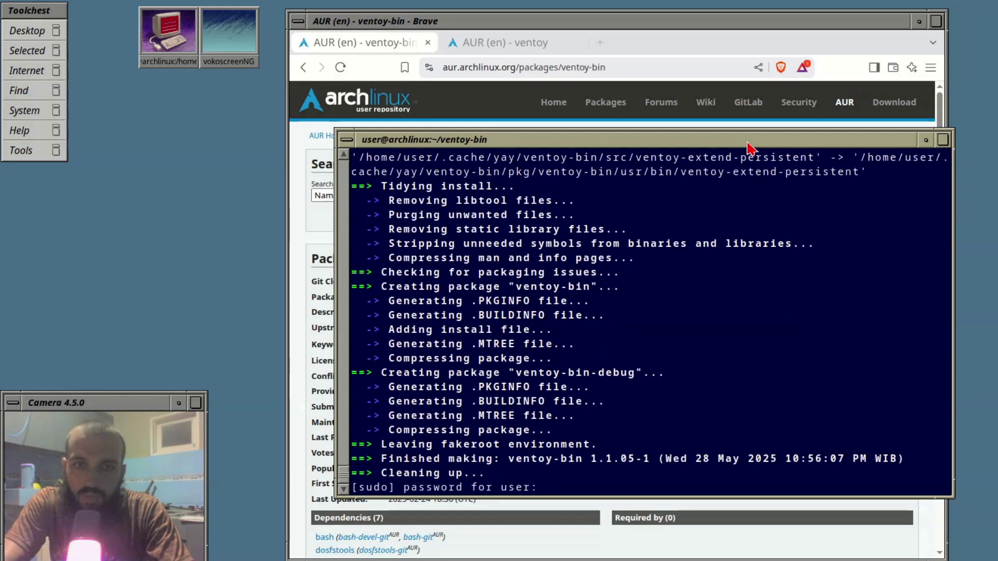
key(Return)
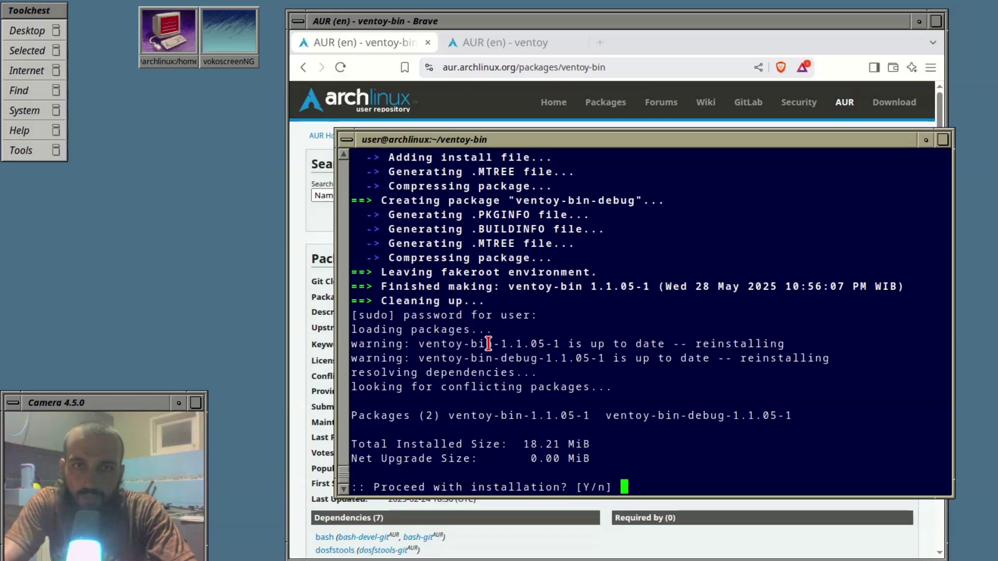
drag(516, 344, 545, 359)
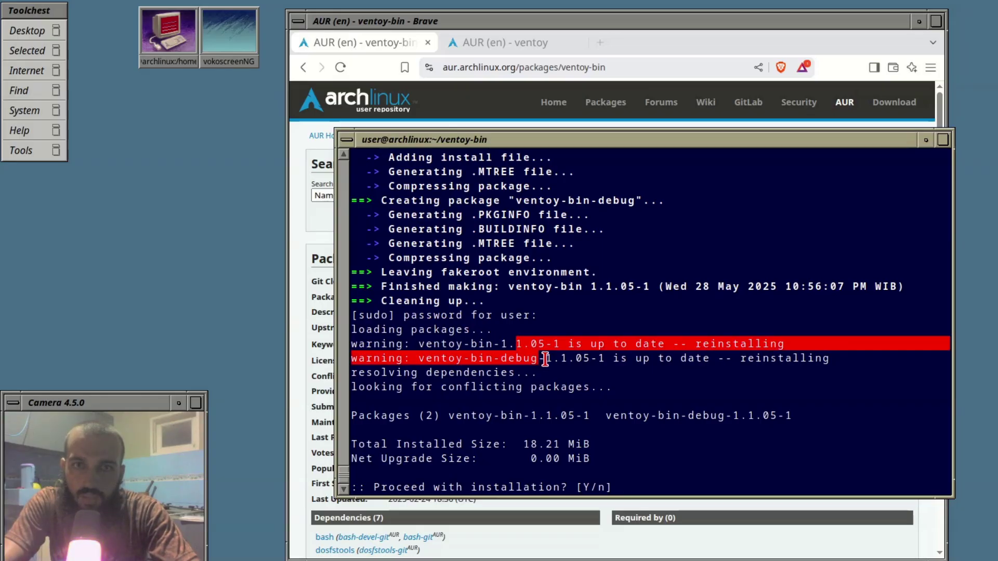
click(545, 358)
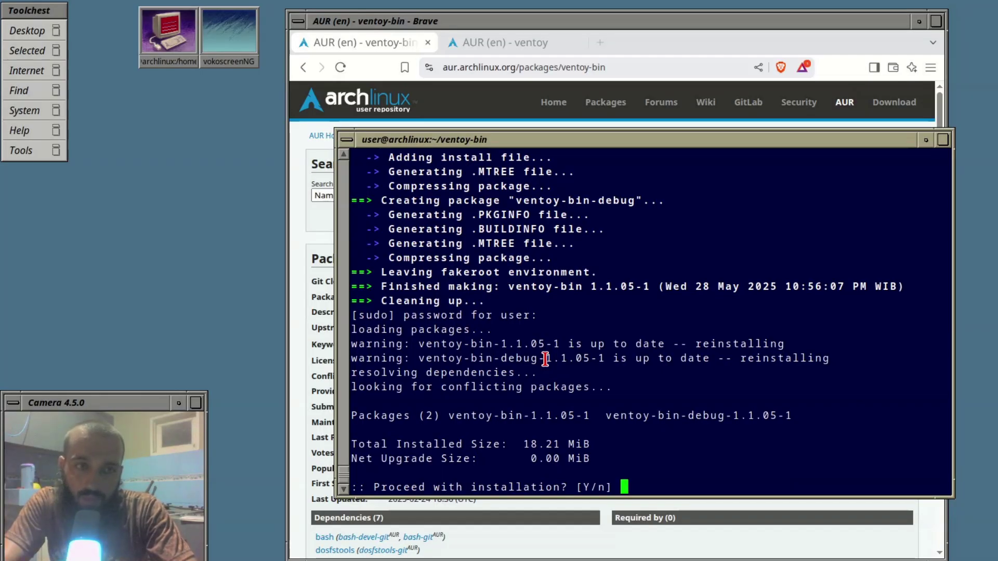
text(n)
key(Return)
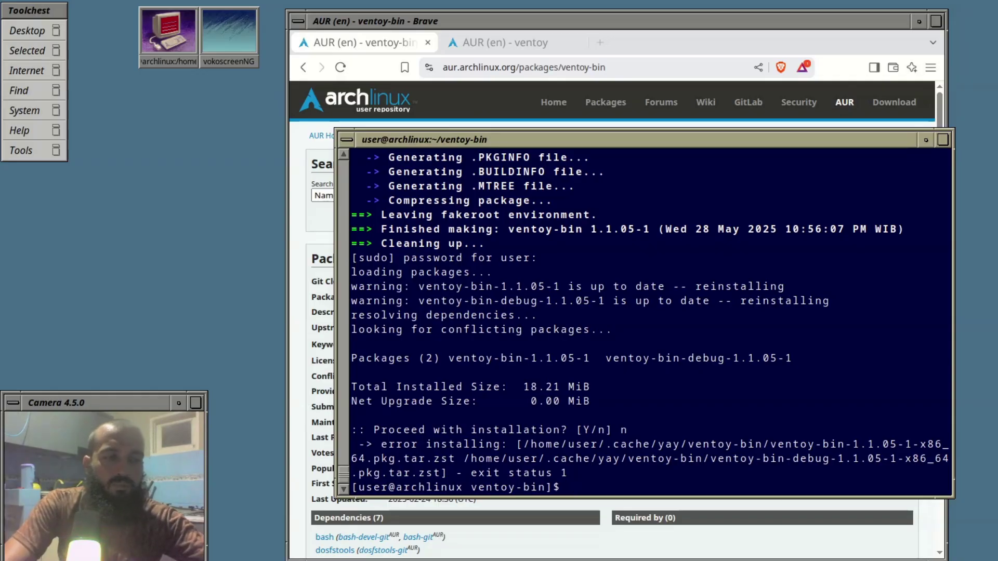
Step: Clear the terminal and list USB devices to locate the SanDisk Ultra Flair drive
text(clear)
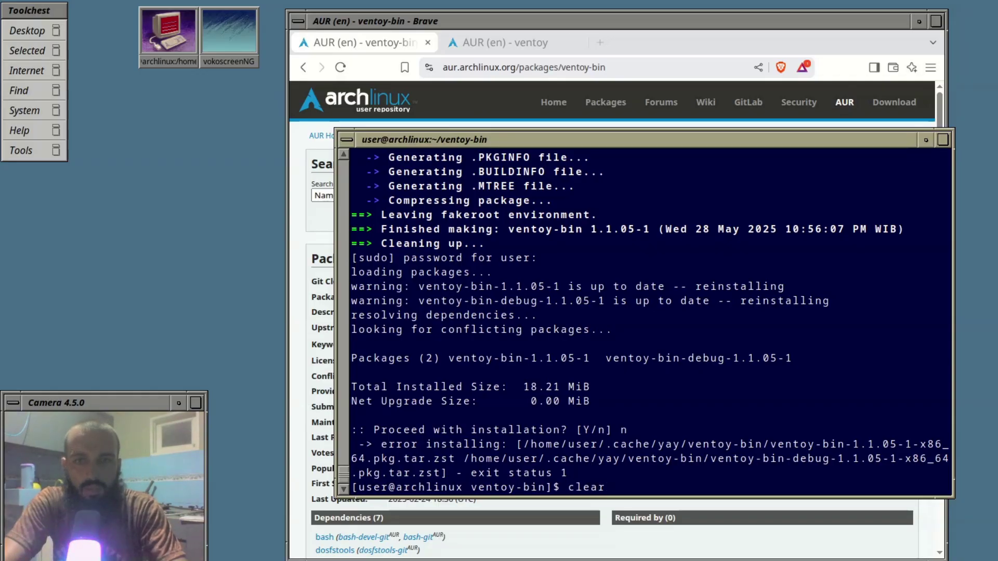
key(Return)
text(lsus)
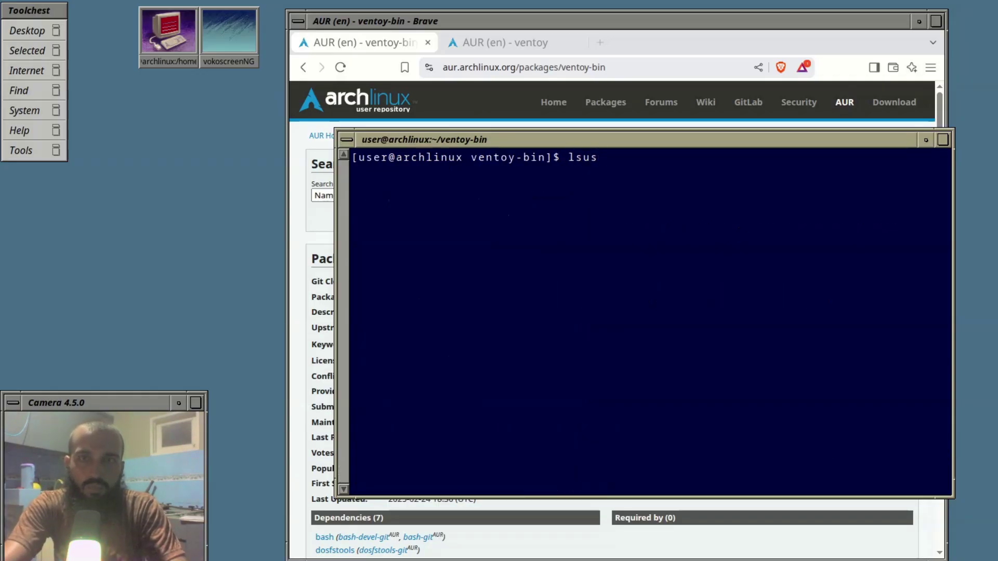
text(b)
key(Return)
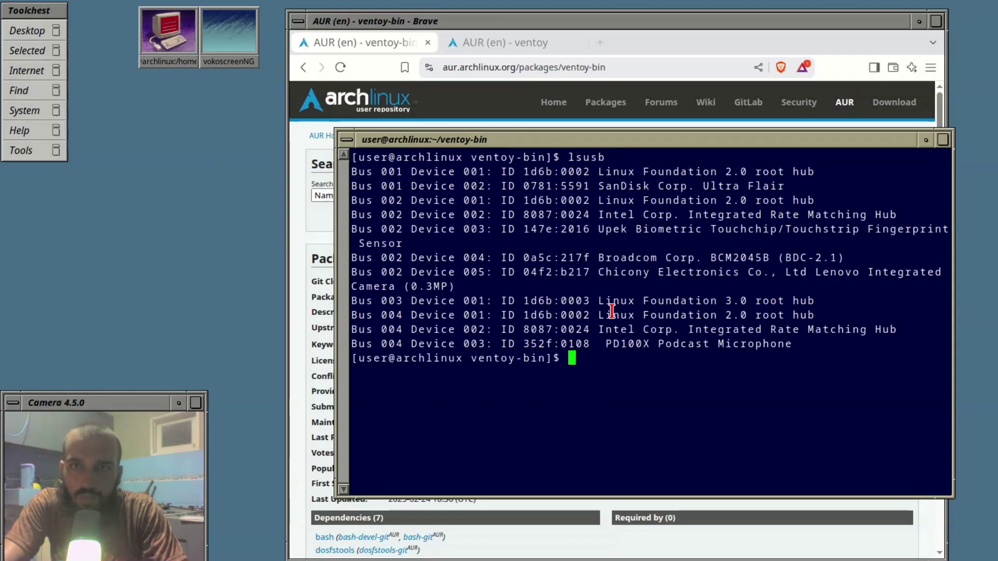
drag(598, 186, 780, 185)
click(778, 187)
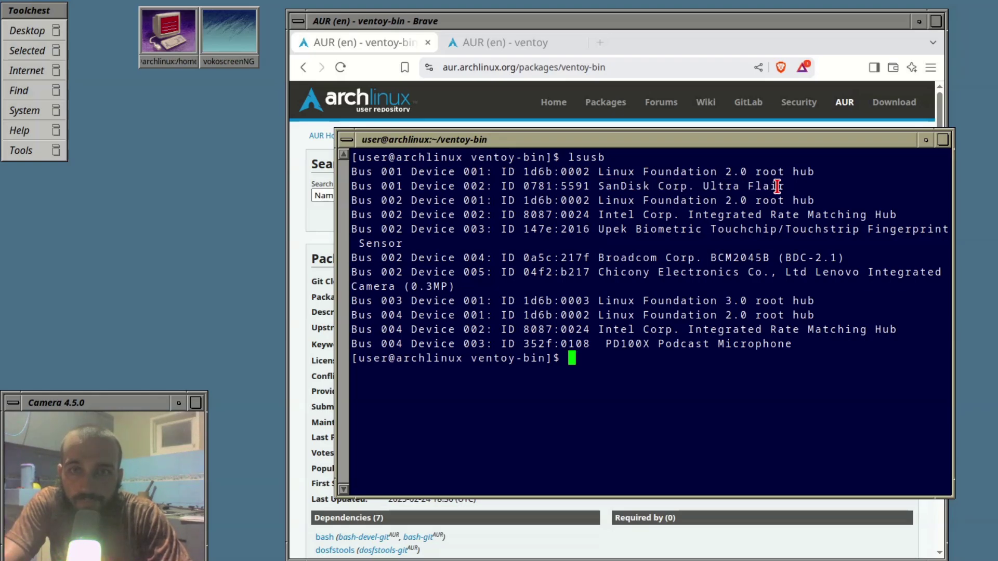
Step: Clear again, run lsblk to find the 28.7G sdb disk, and print ventoy's usage
text(clear)
key(Return)
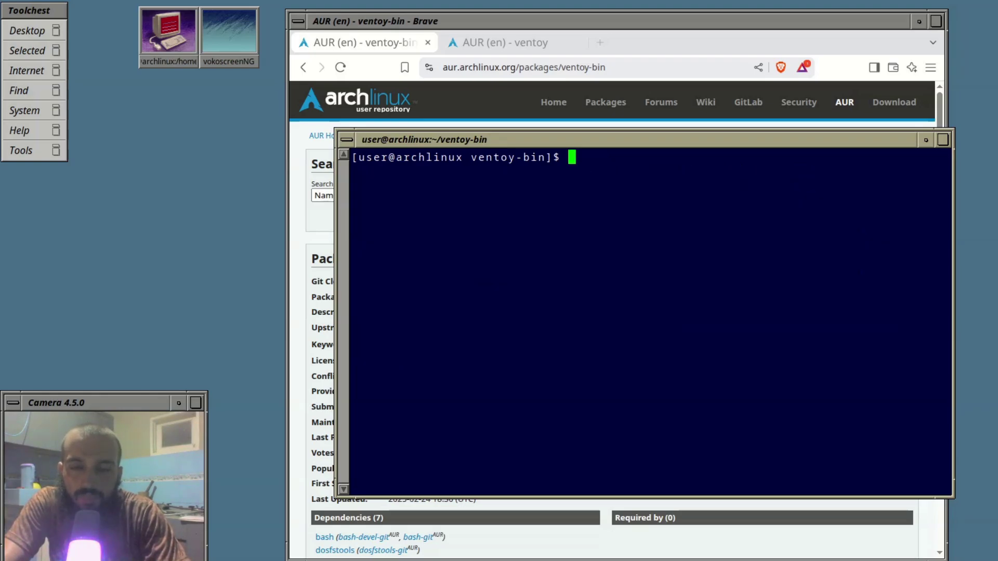
text(ls)
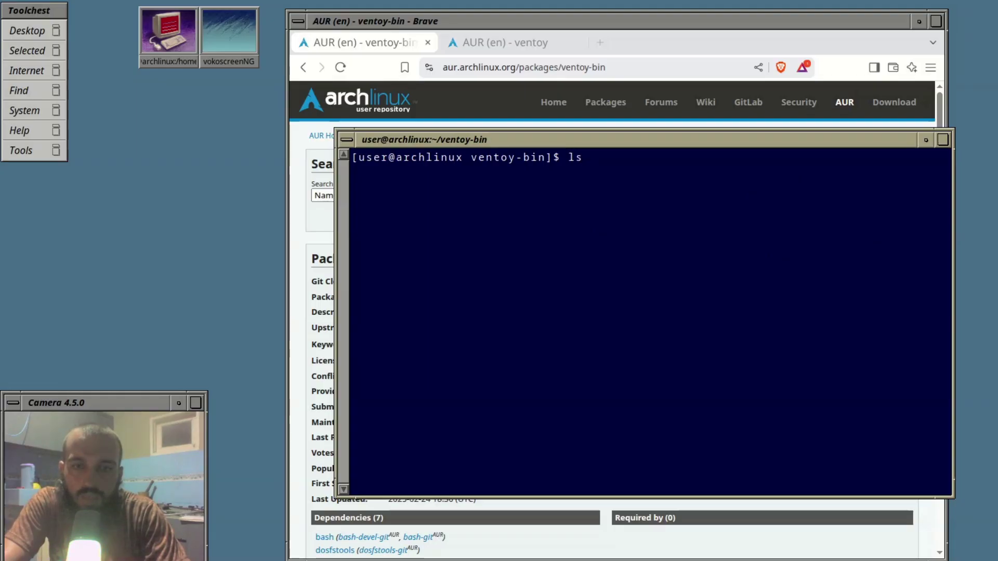
text(blk)
key(Return)
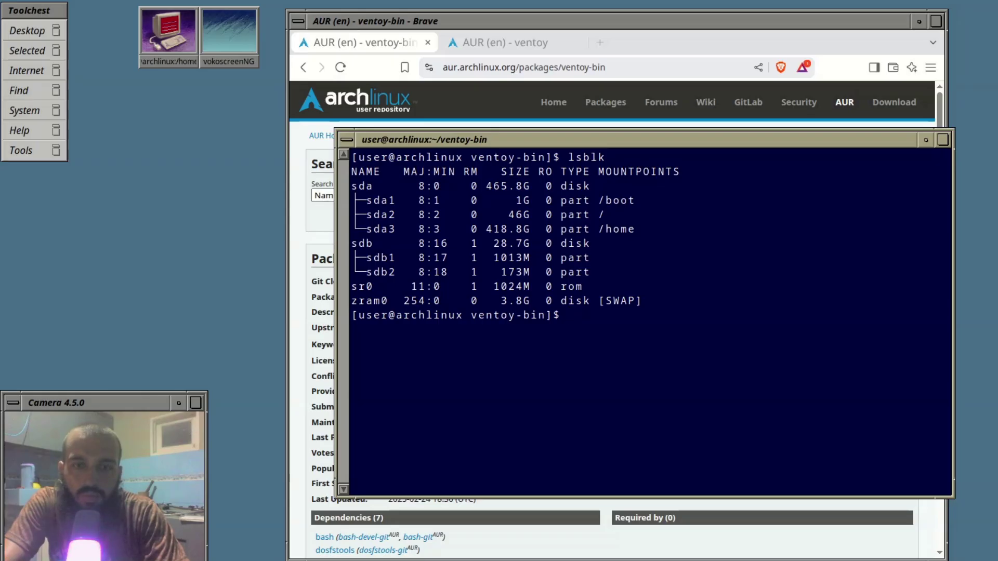
text(ventoy)
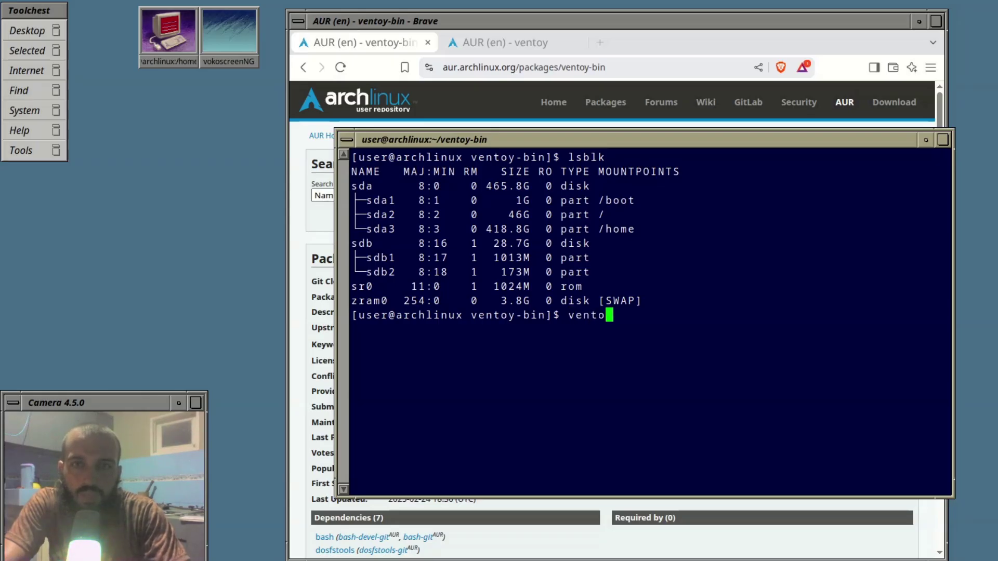
key(Return)
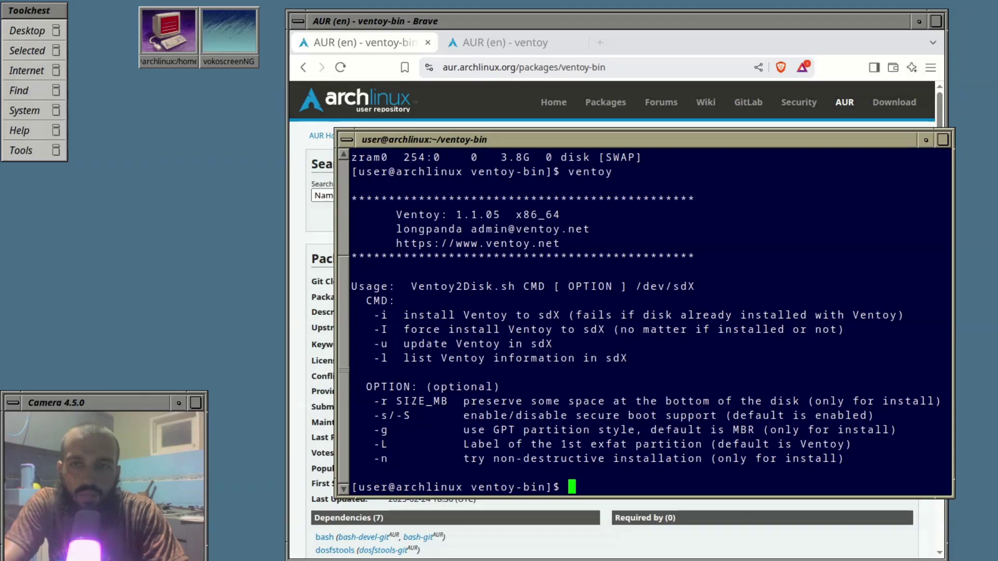
Step: Type ventoy -i /dev/sdb after confirming the 28.7G sdb disk in the lsblk listing
text(entoy -i)
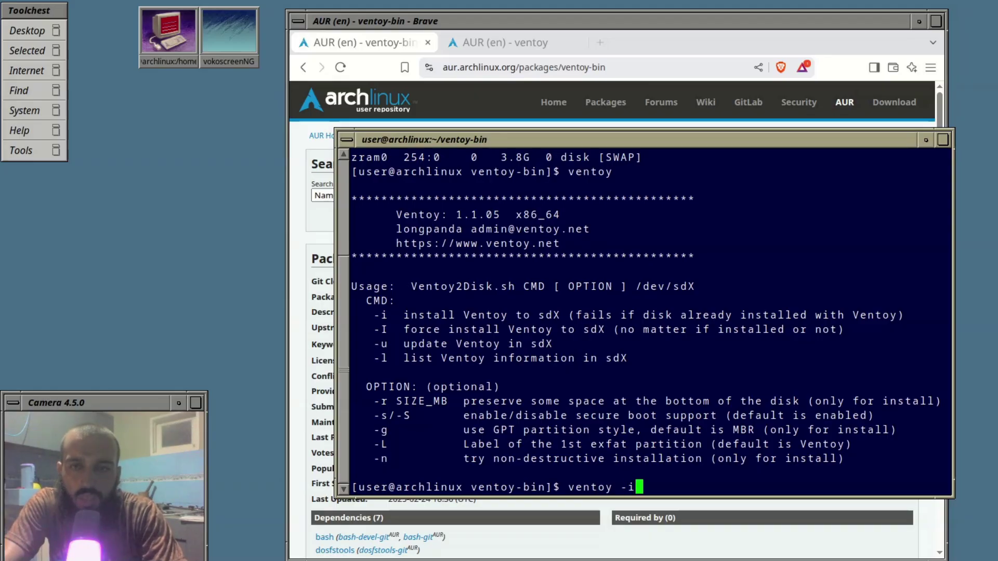
text( /dev/sdb)
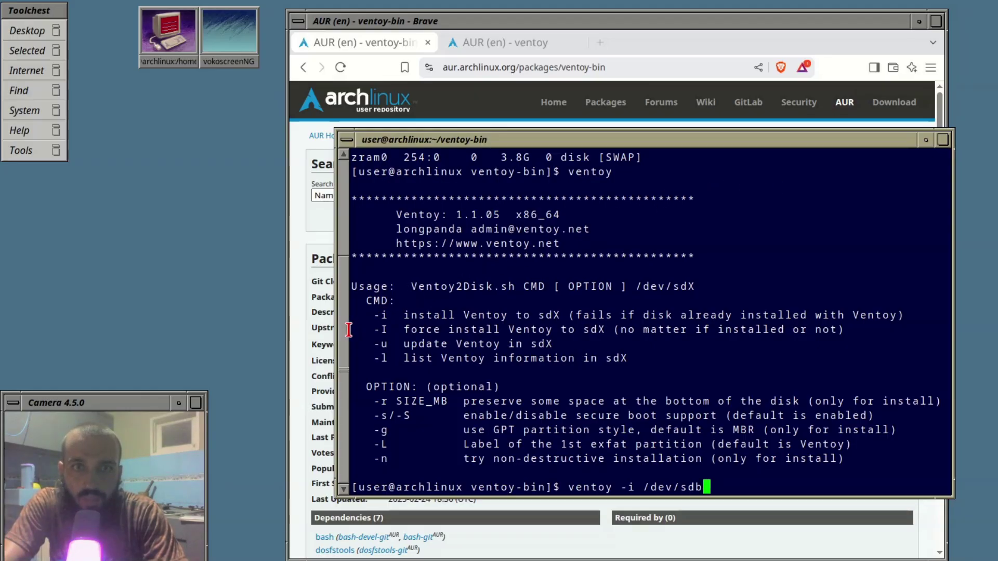
scroll(348, 330, up, 2)
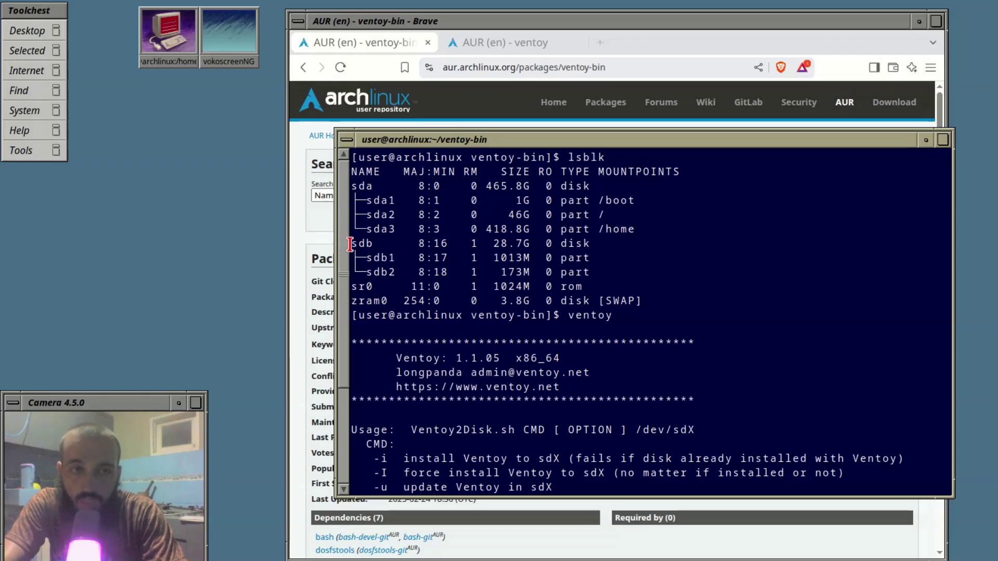
drag(355, 245, 395, 258)
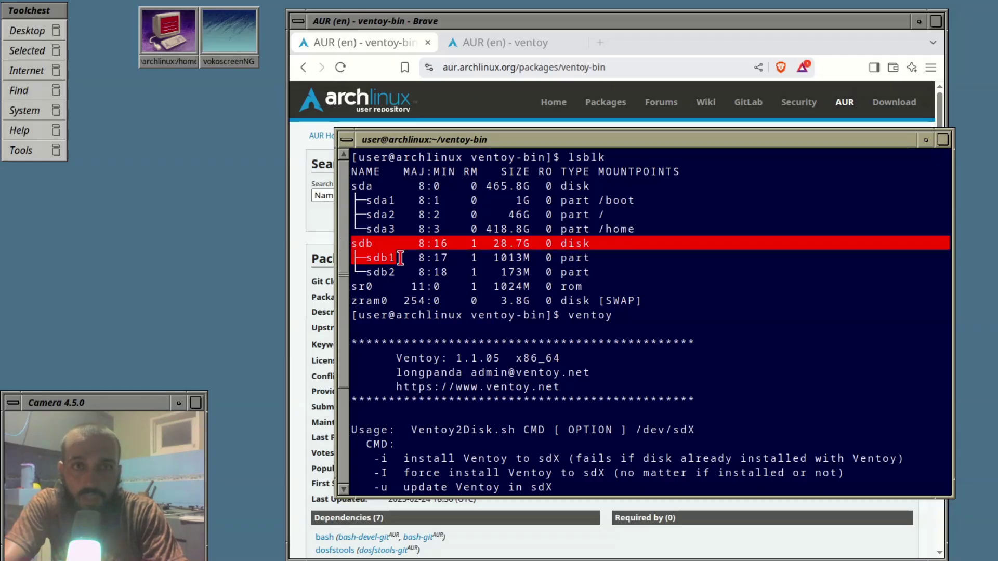
click(395, 257)
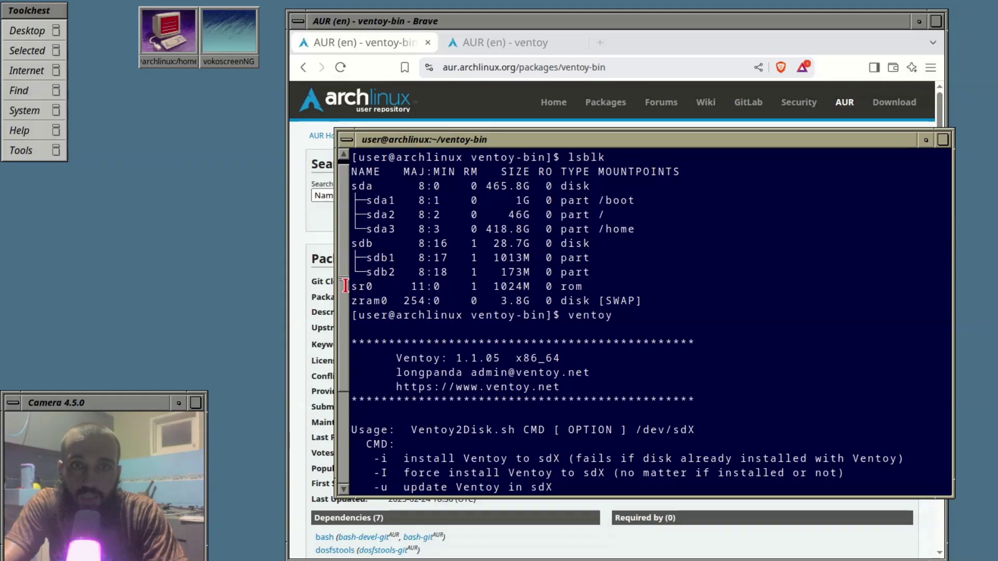
scroll(347, 282, down, 1)
scroll(343, 301, up, 1)
scroll(343, 312, down, 3)
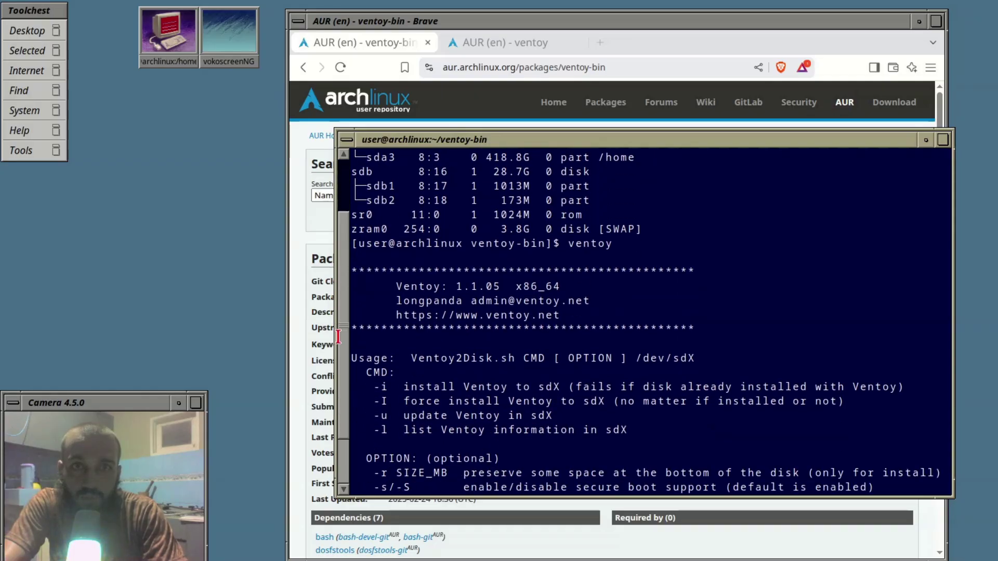
text(b)
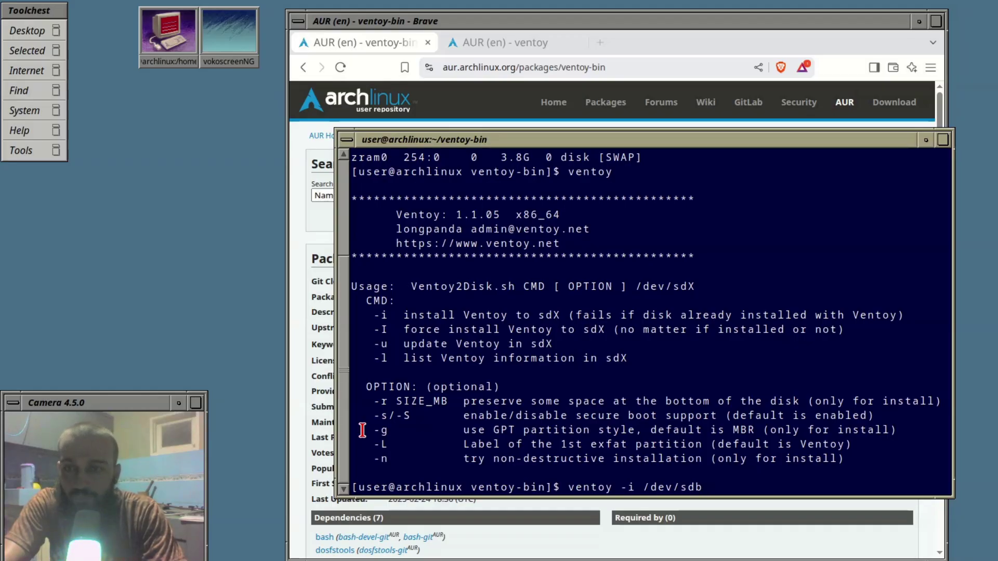
Step: Install Ventoy on /dev/sdb with sudo ventoy -i, confirming both prompts with y, then run lsblk
key(Return)
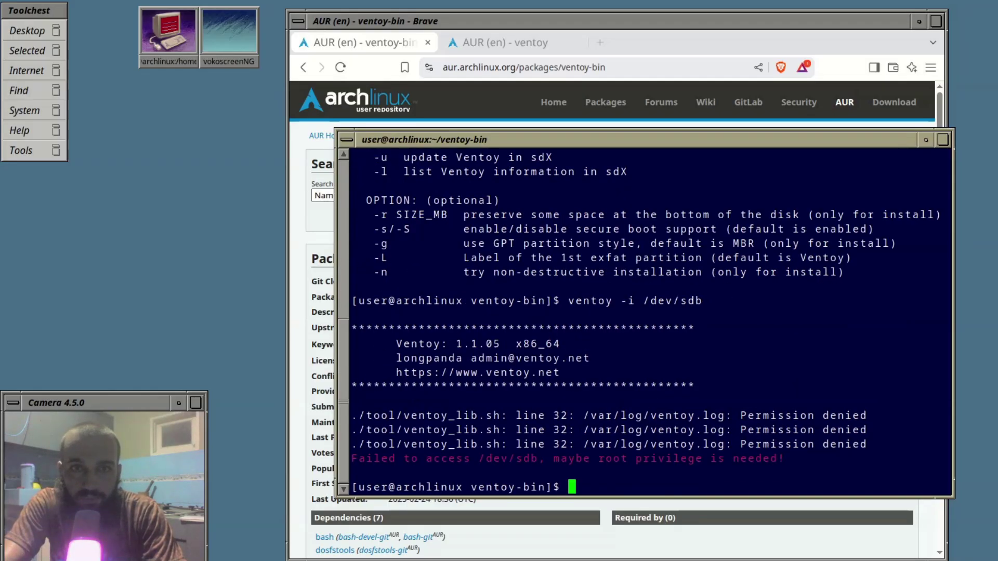
text(sudo )
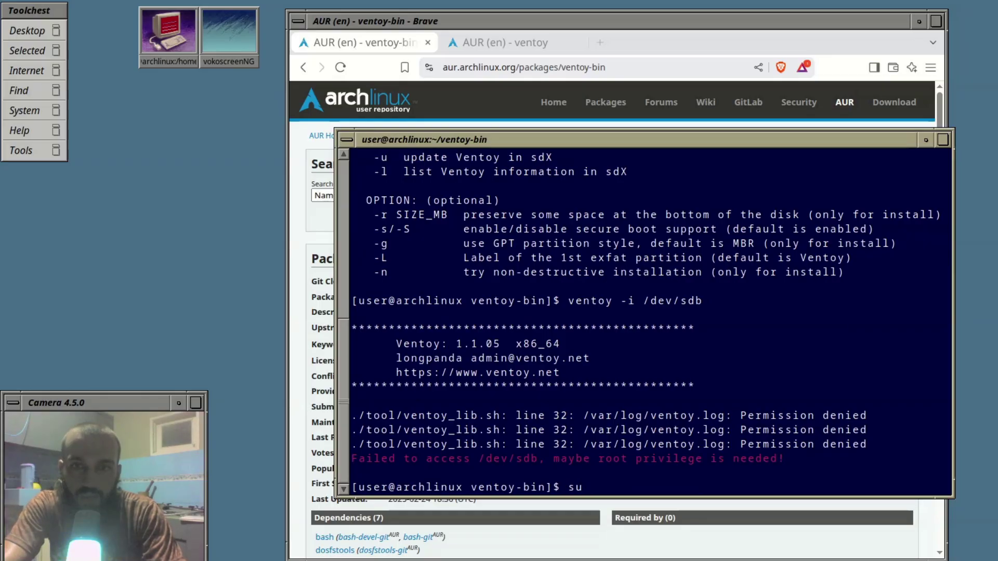
text(ve)
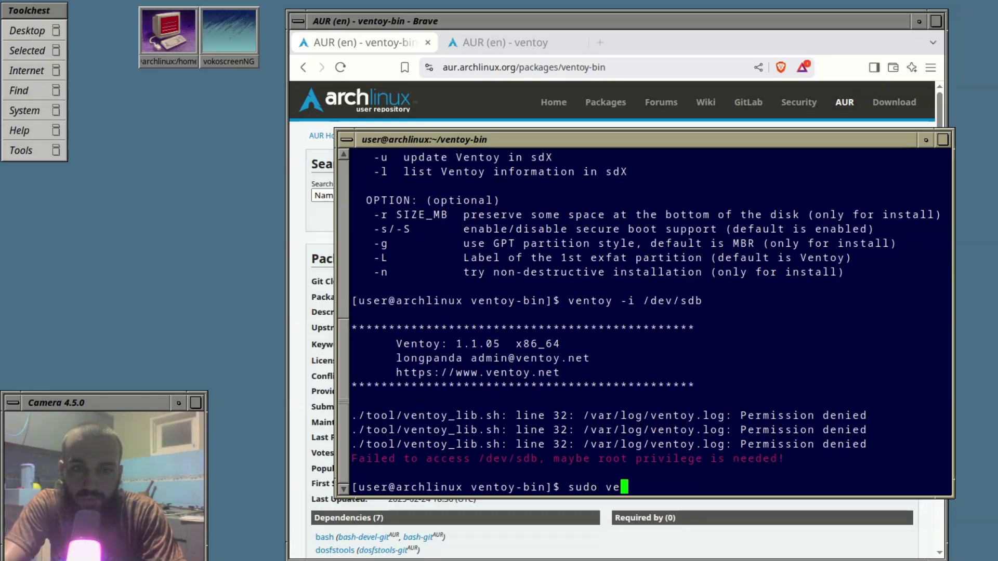
text(ntoy -)
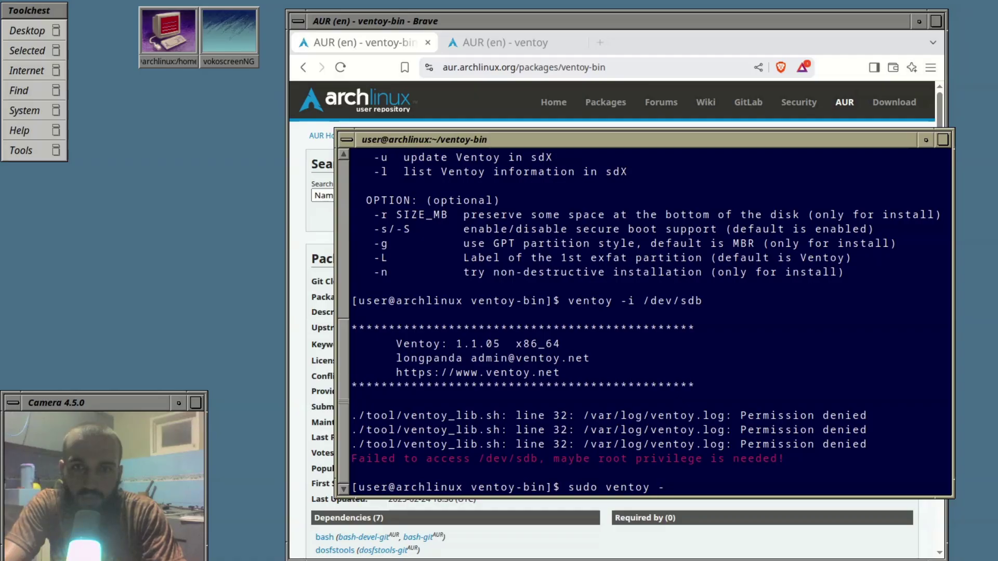
text(i /dev)
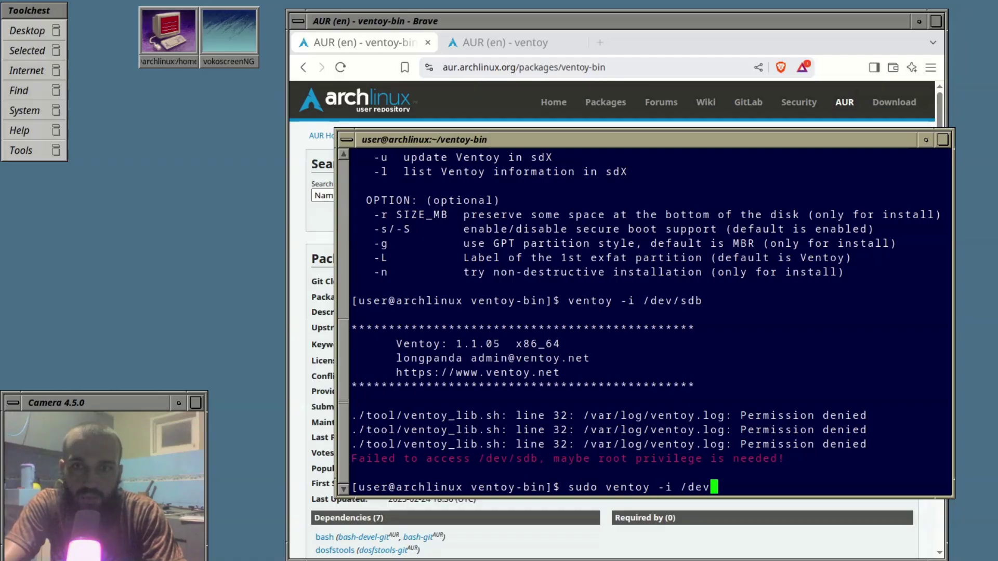
text(/sdb)
key(Return)
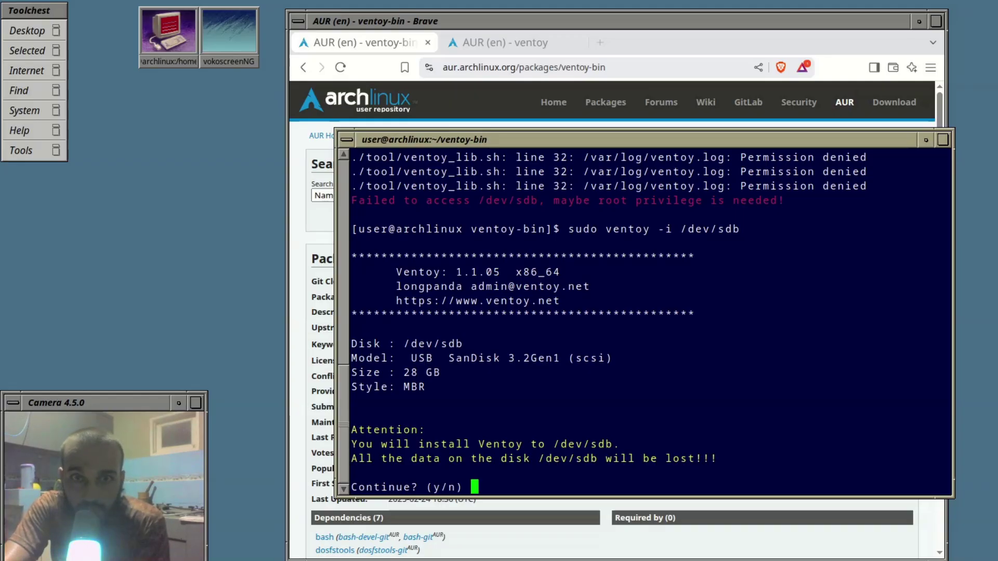
text(y)
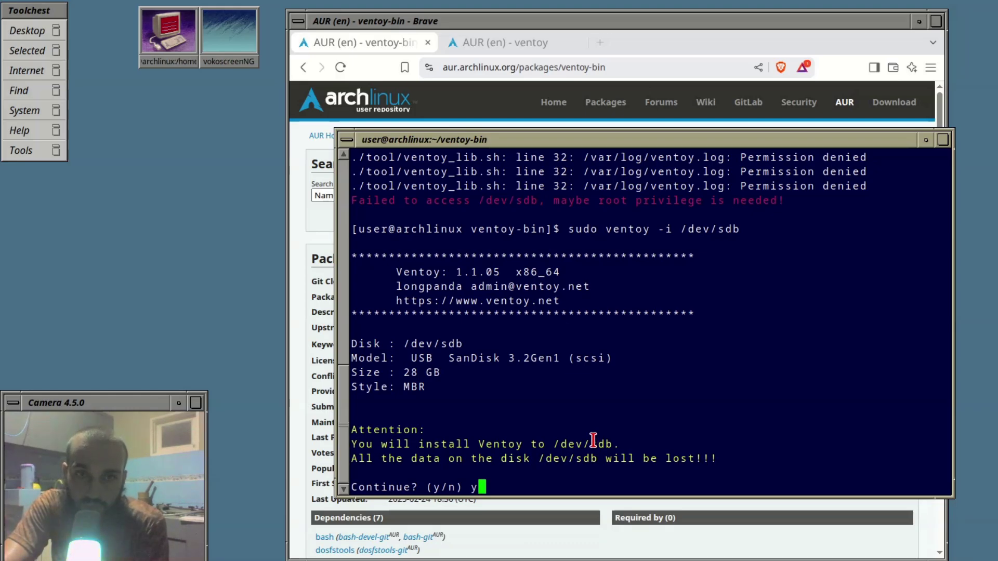
key(Return)
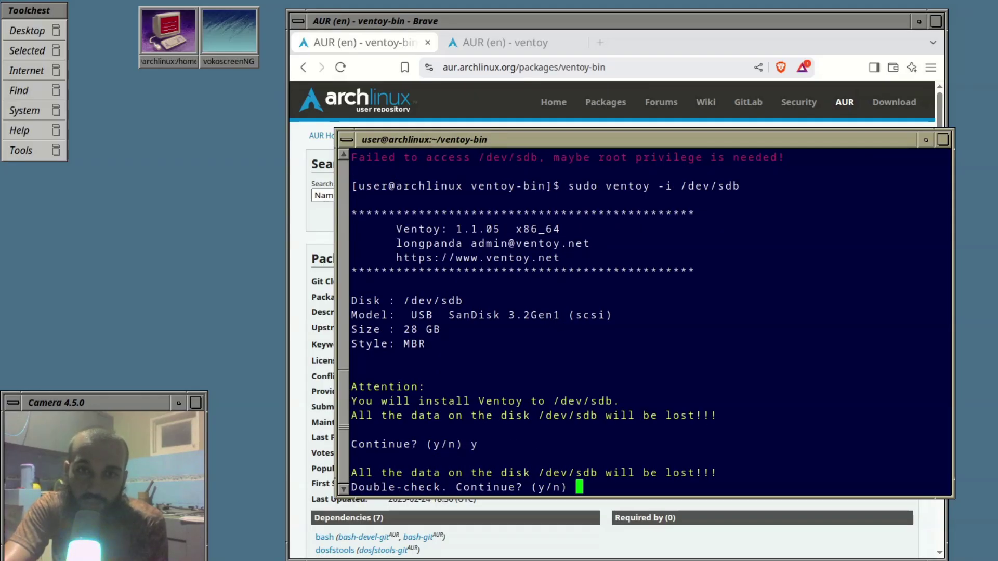
text(y)
key(Return)
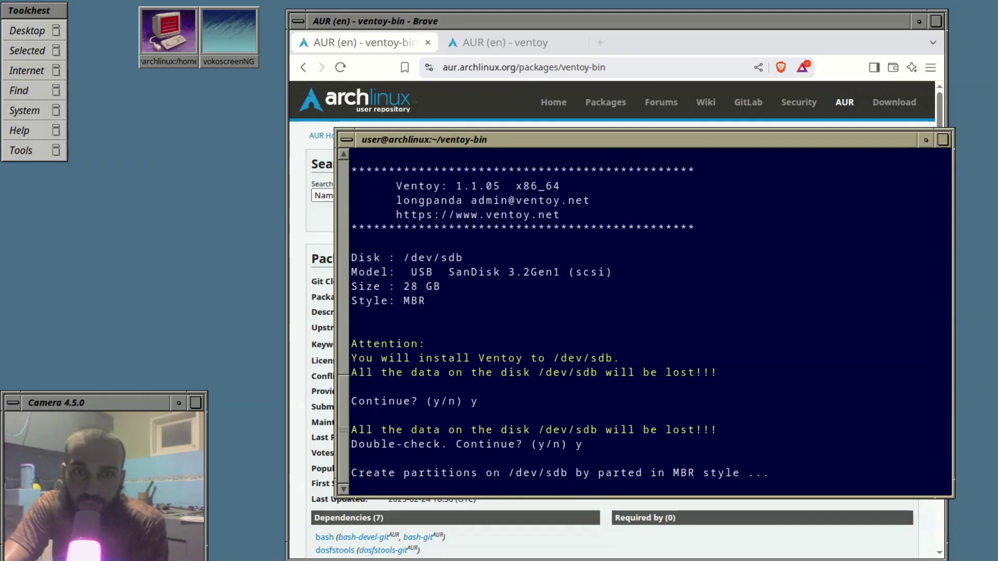
text(lsblk)
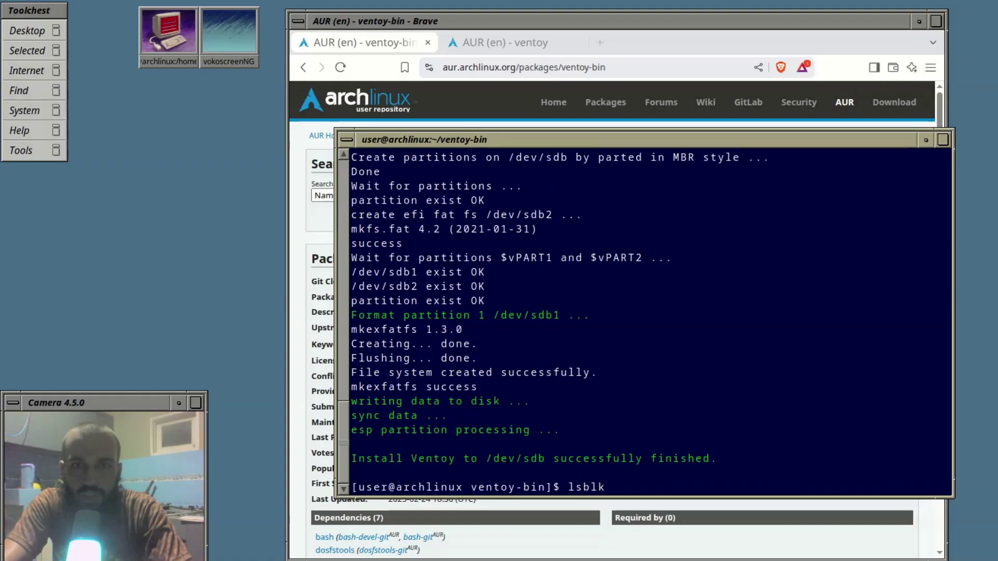
key(Return)
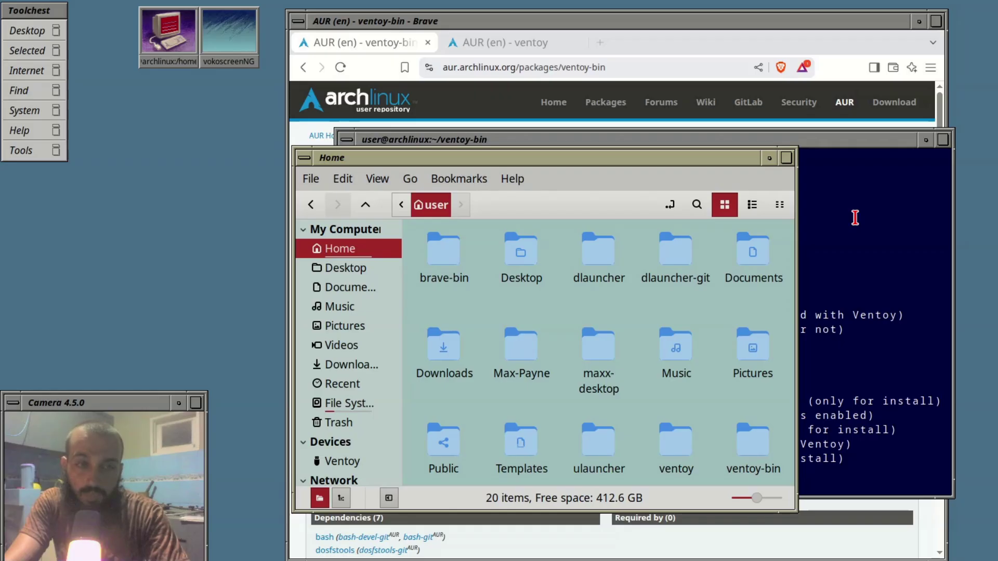
Step: Run 'sudo ventoy -g /dev/sdb' in the terminal and enter the sudo password
click(855, 217)
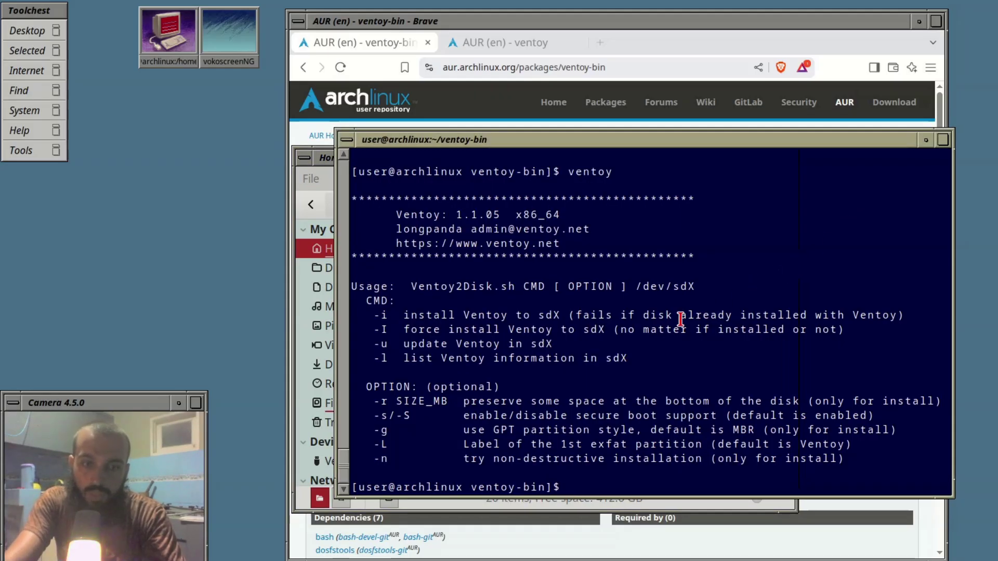
text(sudo v)
text(entoy )
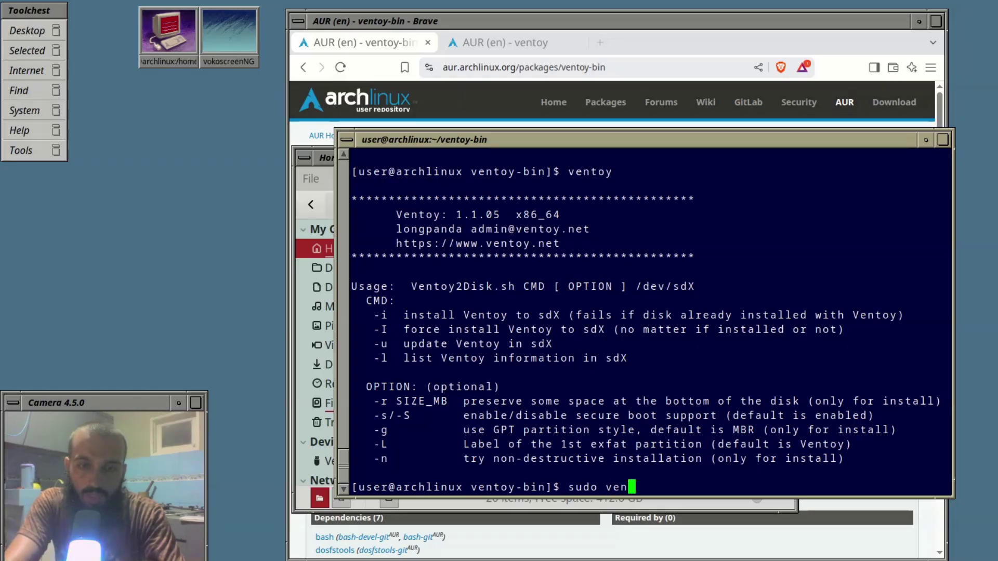
text(-g)
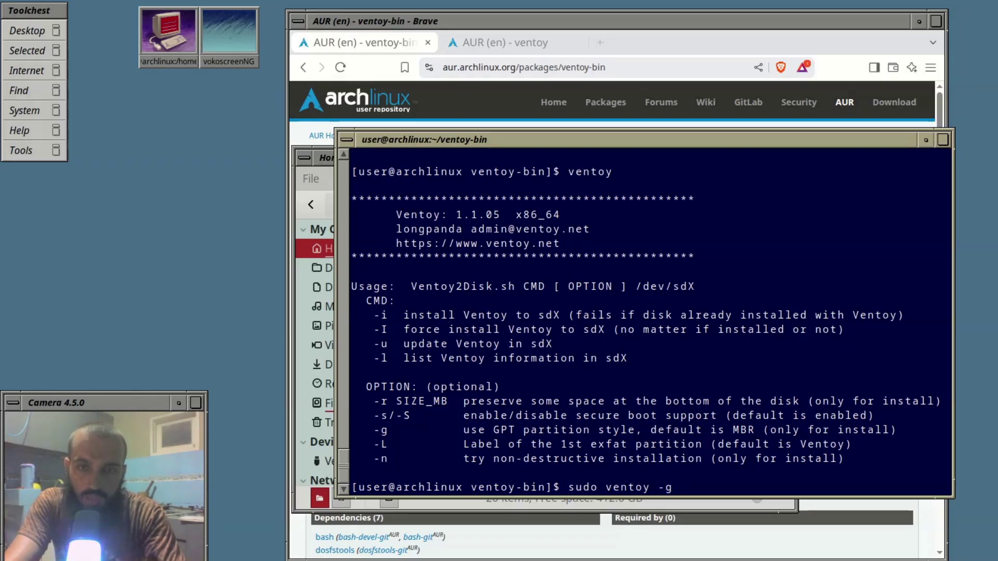
text( /dev)
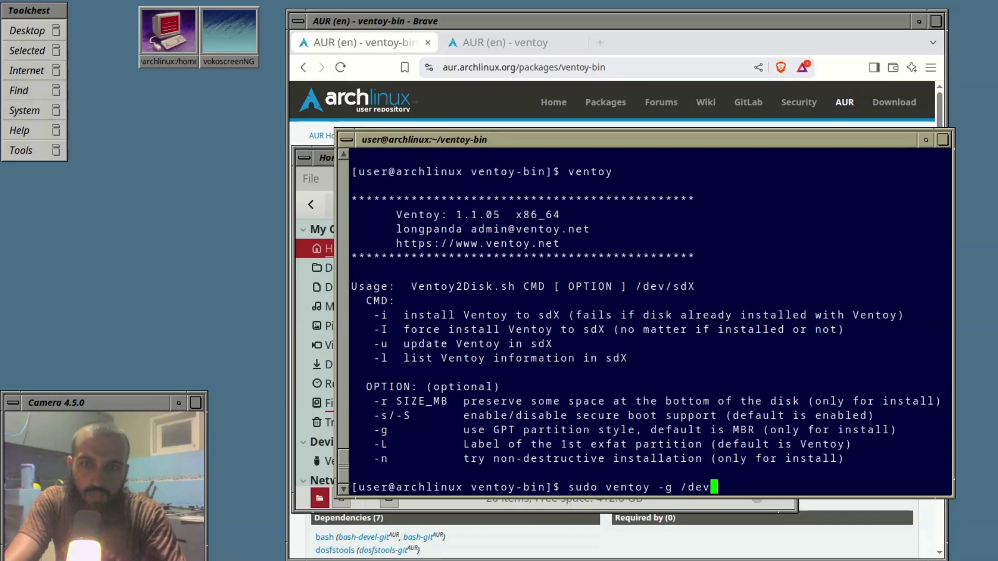
text(/sdb)
key(Return)
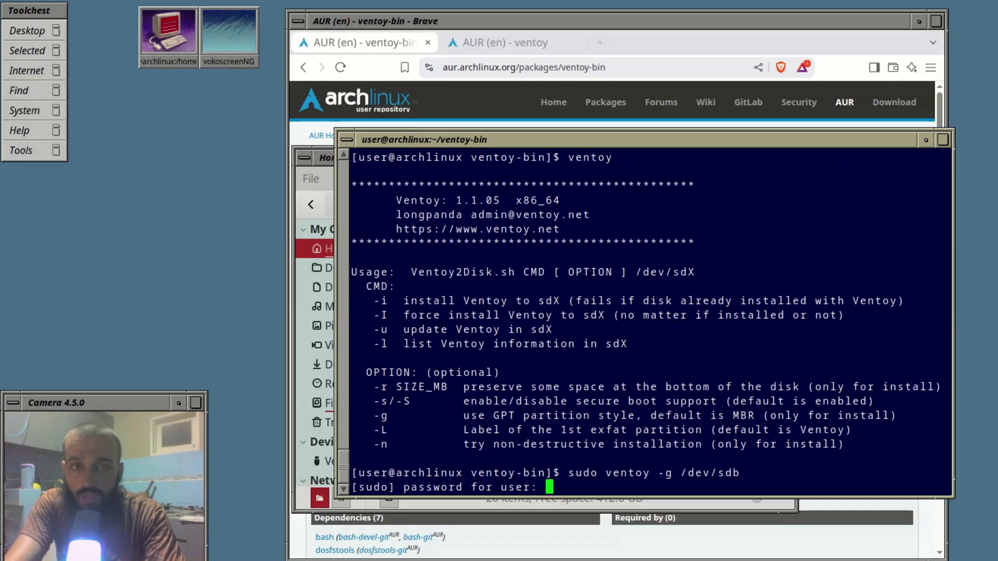
key(Return)
Step: Rerun the command with the install flag as 'sudo ventoy -g -i /dev/sdb'
key(Up)
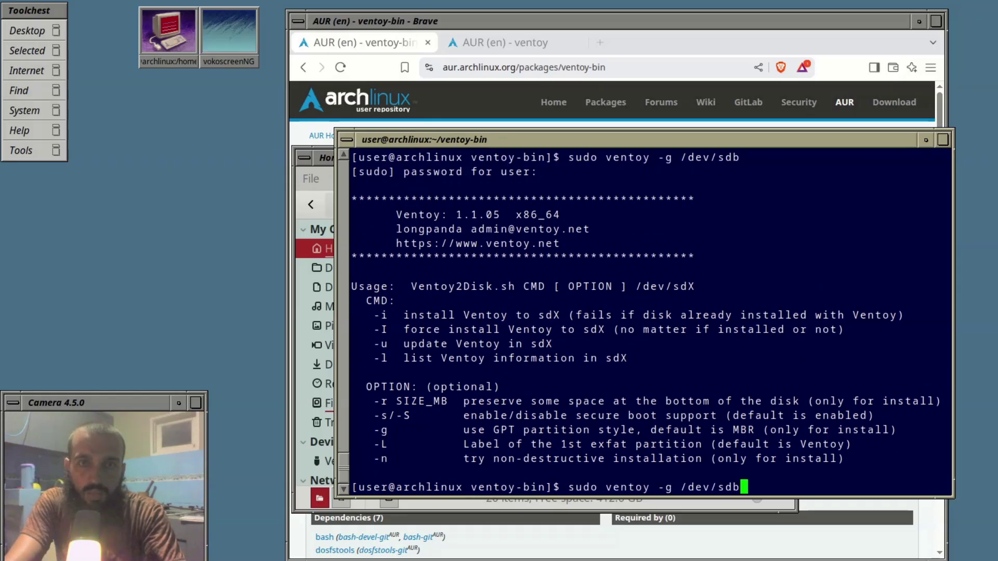
key(Left)
key(Left)
key(Left)
key(Left)
key(Left)
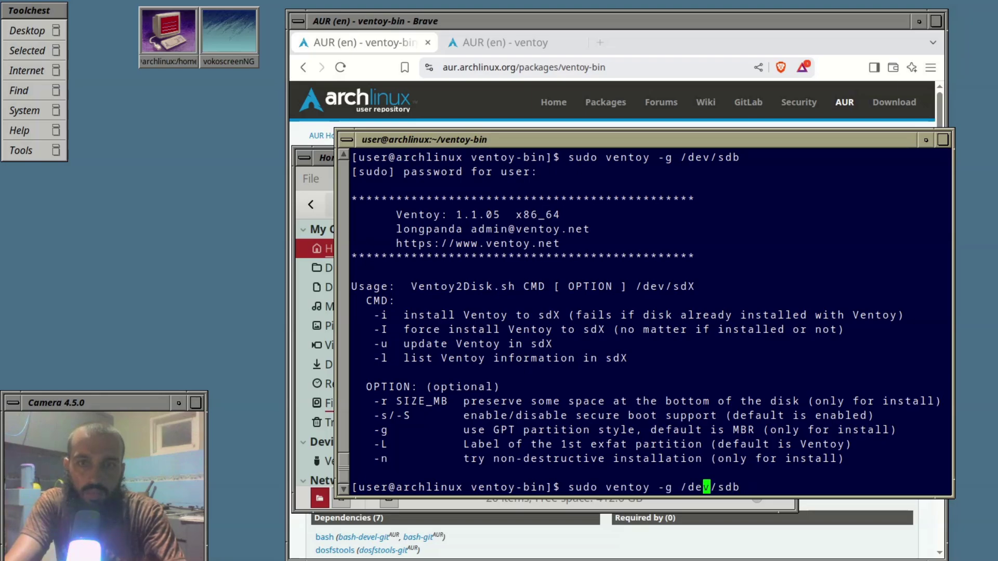
key(Left)
key(Left)
key(Left)
text(-i)
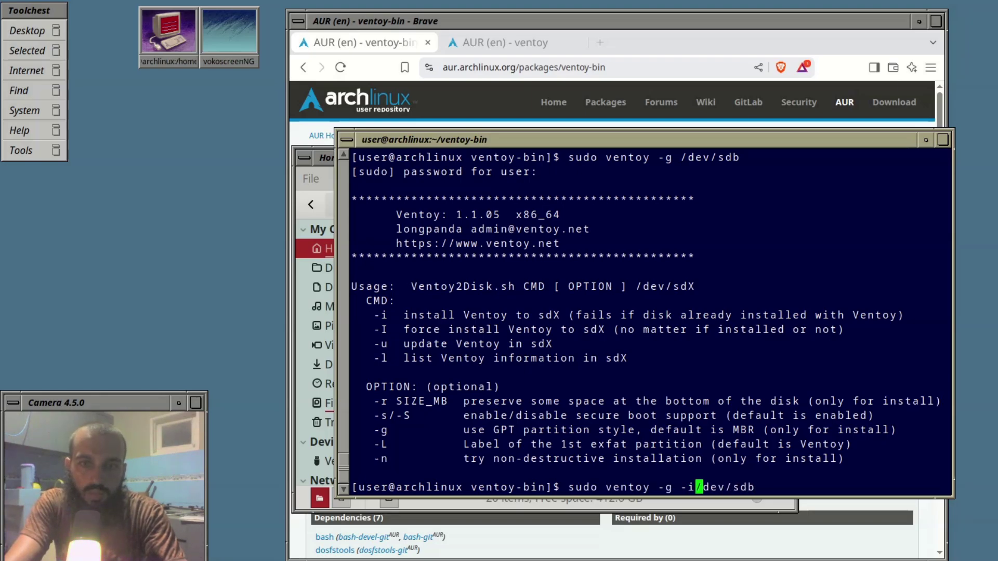
key(Return)
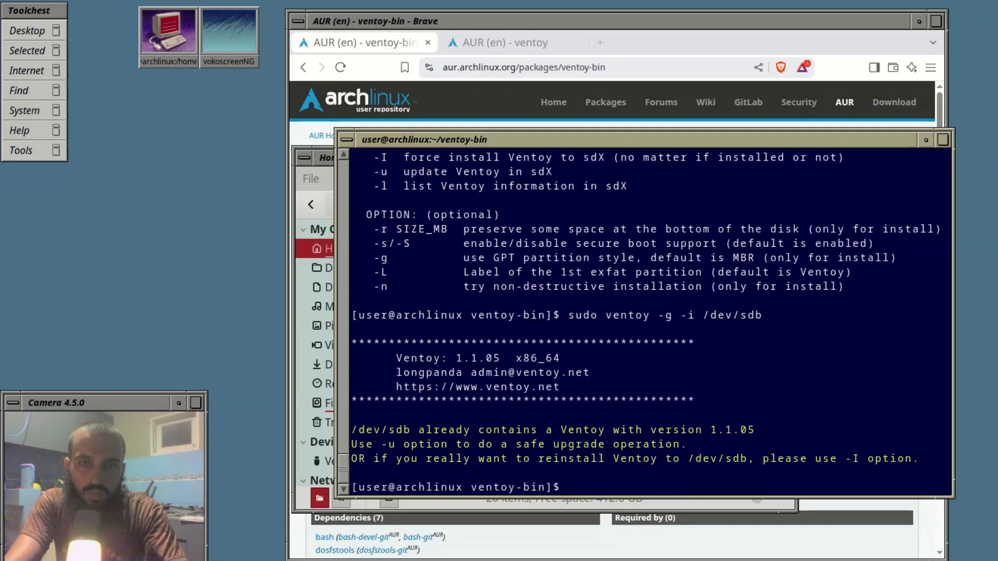
Step: Switch the flag to -u and confirm the Ventoy 1.1.05 upgrade on /dev/sdb with y
key(Up)
key(Left)
key(Left)
key(Left)
key(Left)
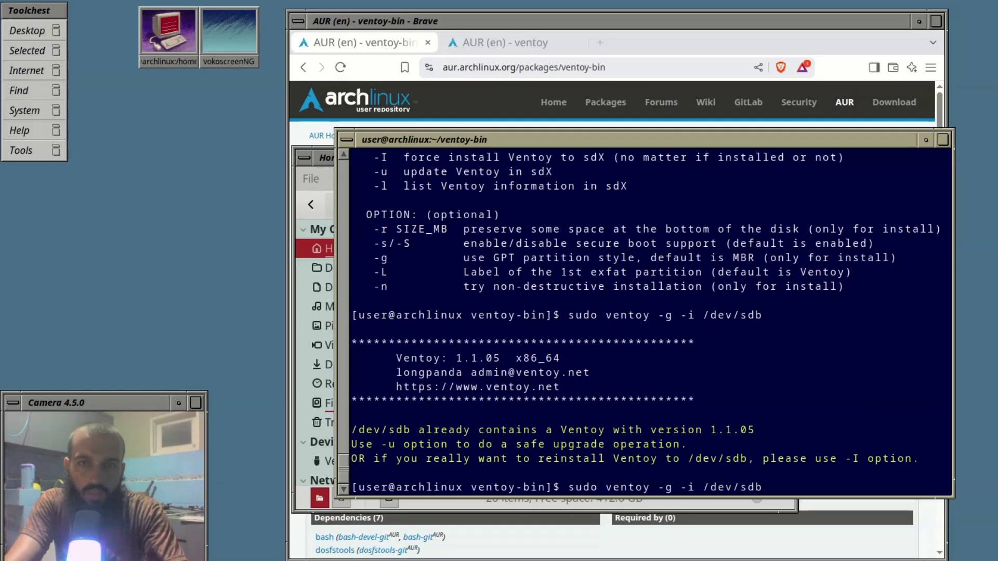
key(Left)
key(Left)
key(BackSpace)
text(u)
key(Return)
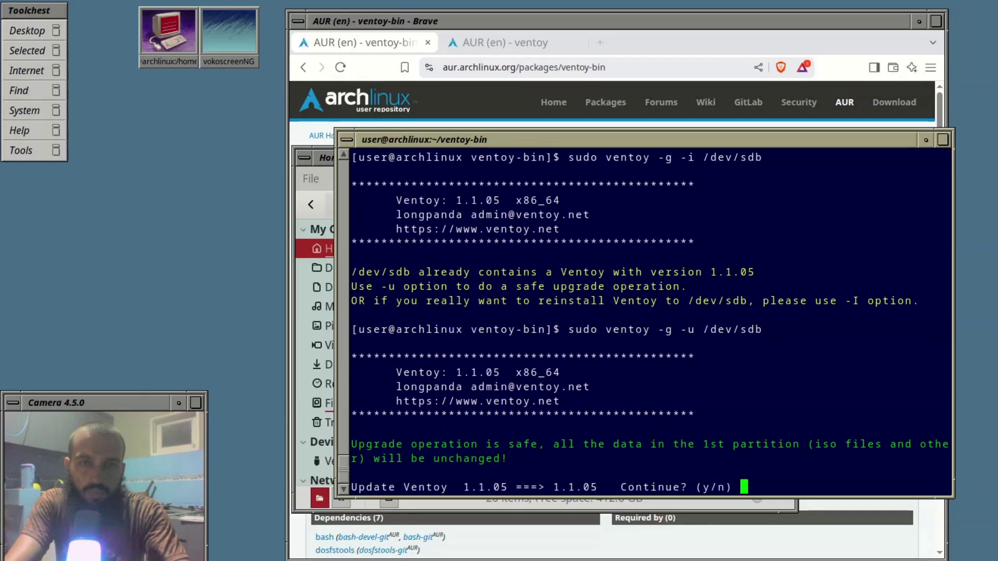
text(y)
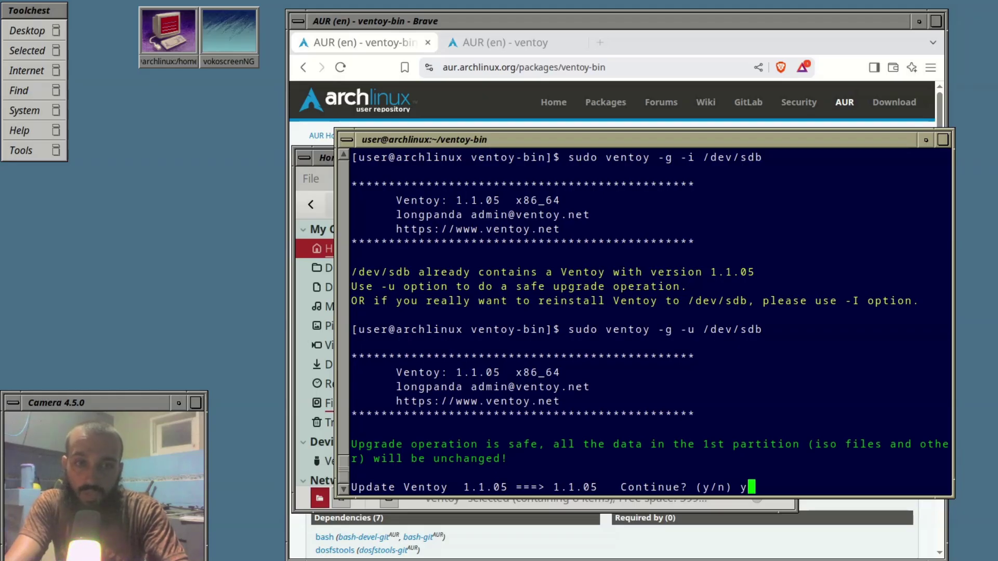
key(Return)
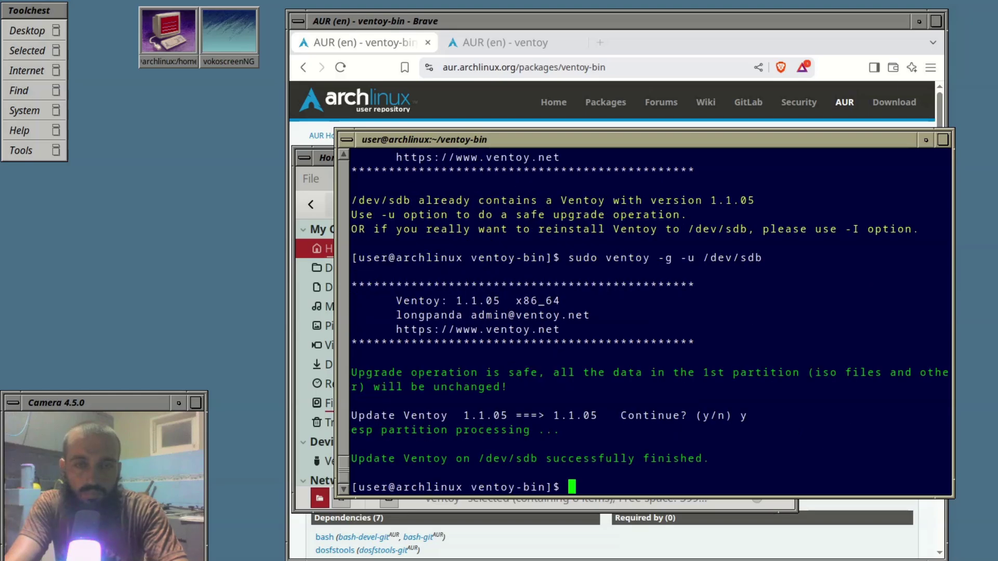
Step: Run the forced reinstall 'sudo ventoy -g -I /dev/sdb'
key(Up)
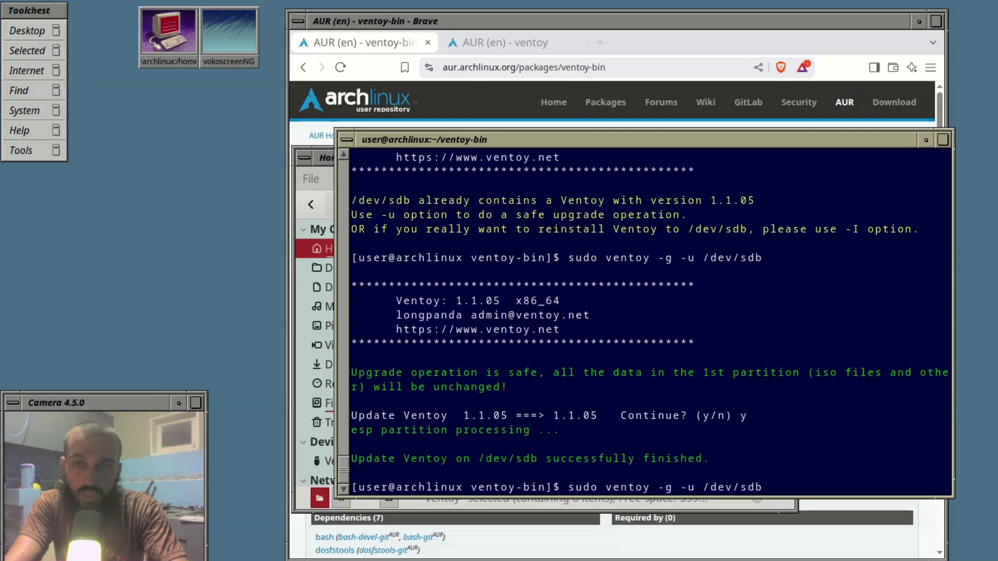
key(Left)
key(Left)
key(Left)
key(Left)
key(Left)
key(Left)
key(Left)
key(Left)
key(Left)
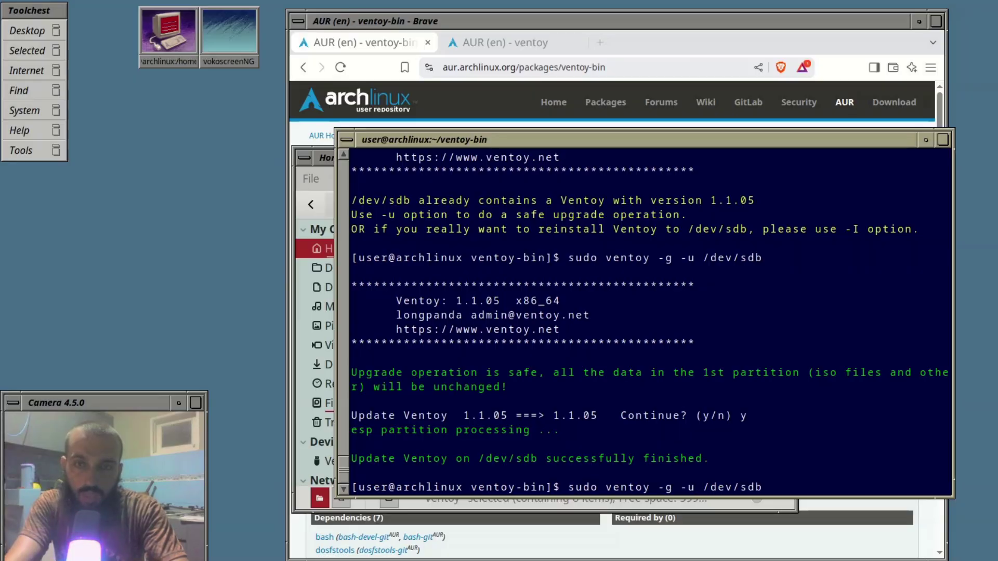
key(BackSpace)
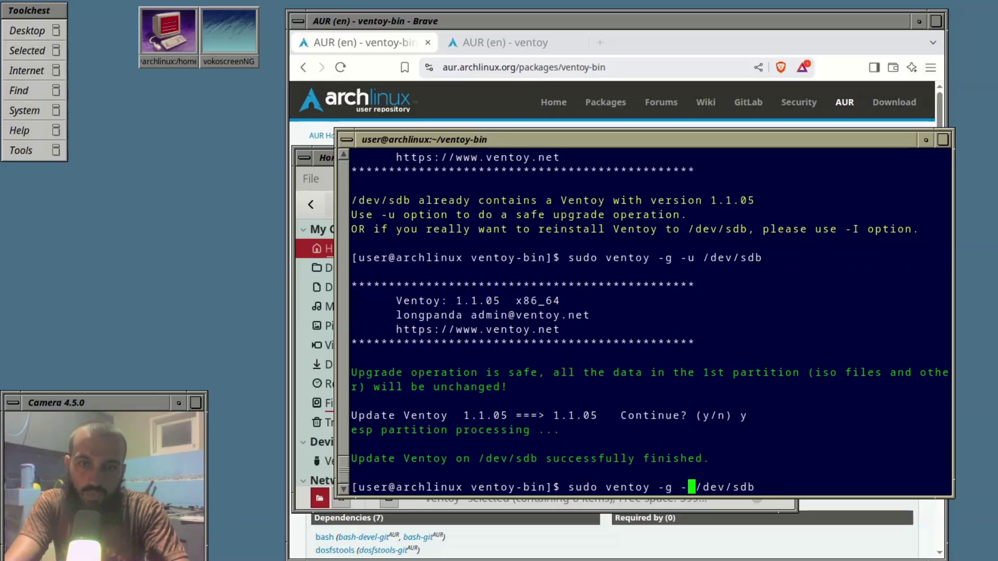
text(I)
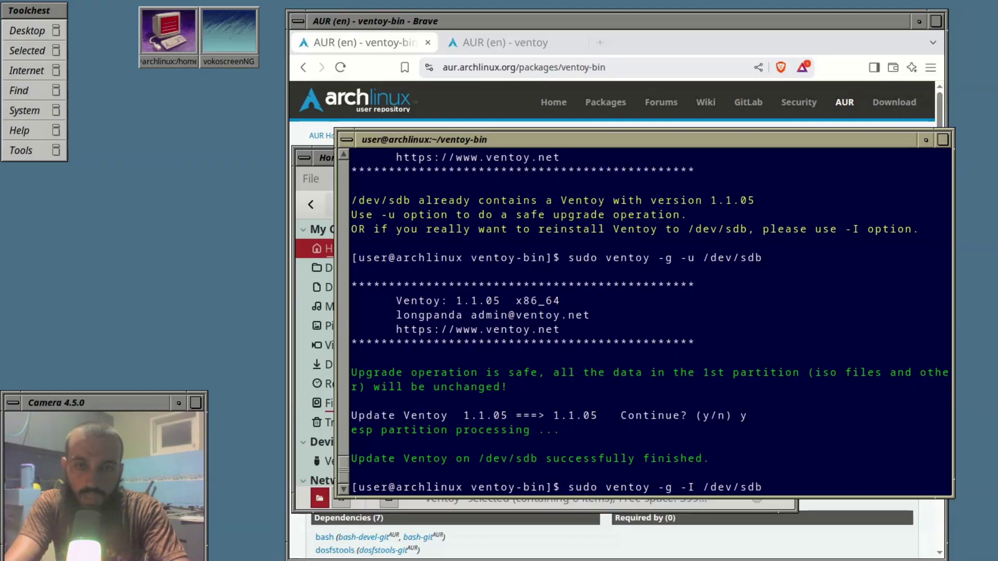
key(Return)
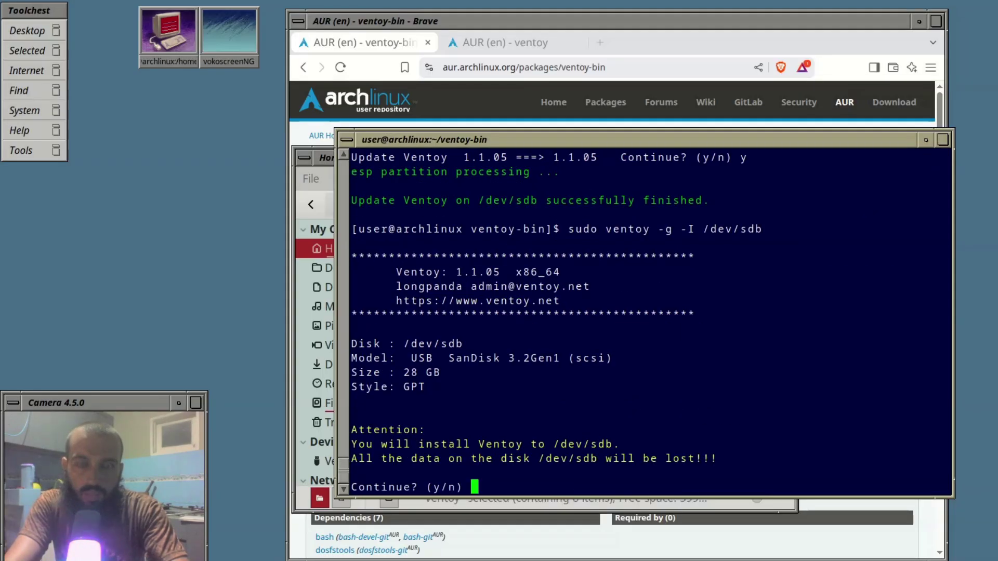
Step: Accept the first warning, answer n at the double-check, then clear the terminal
text(y)
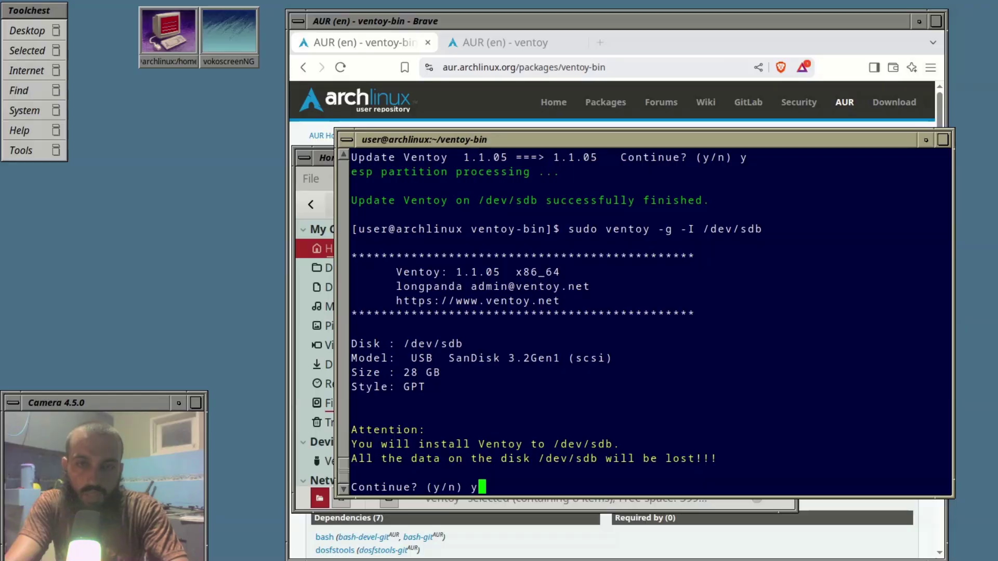
key(Return)
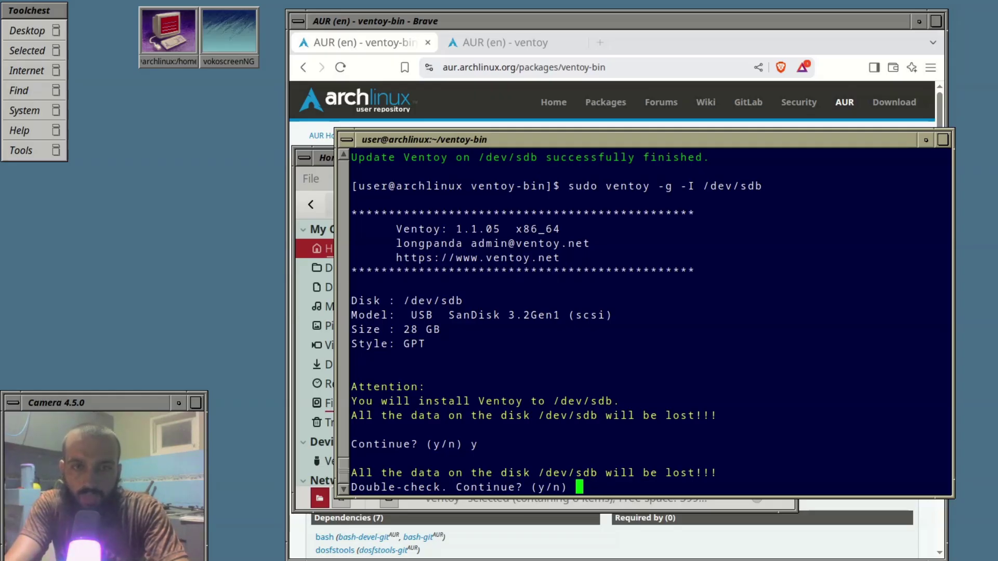
text(n)
key(Return)
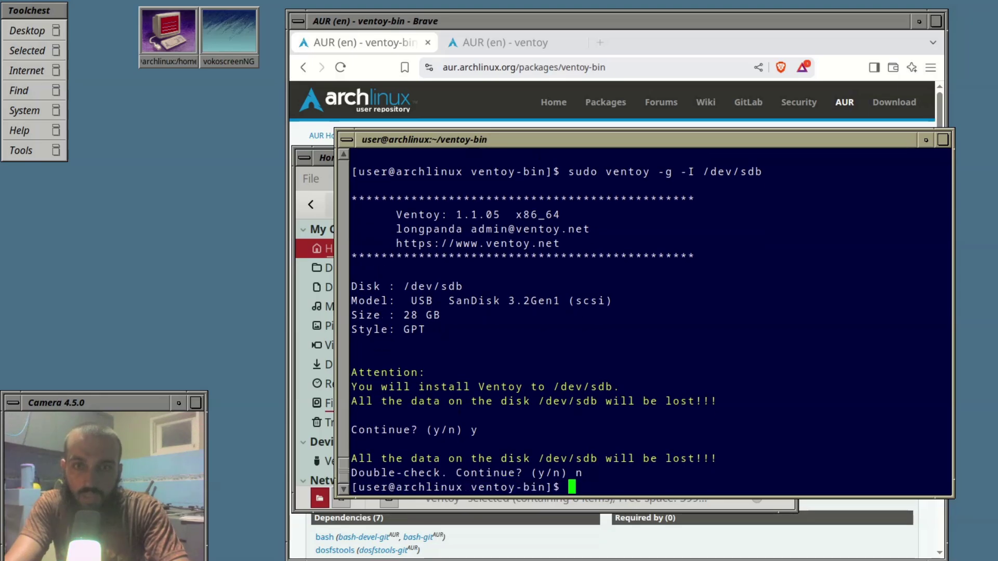
text(clear)
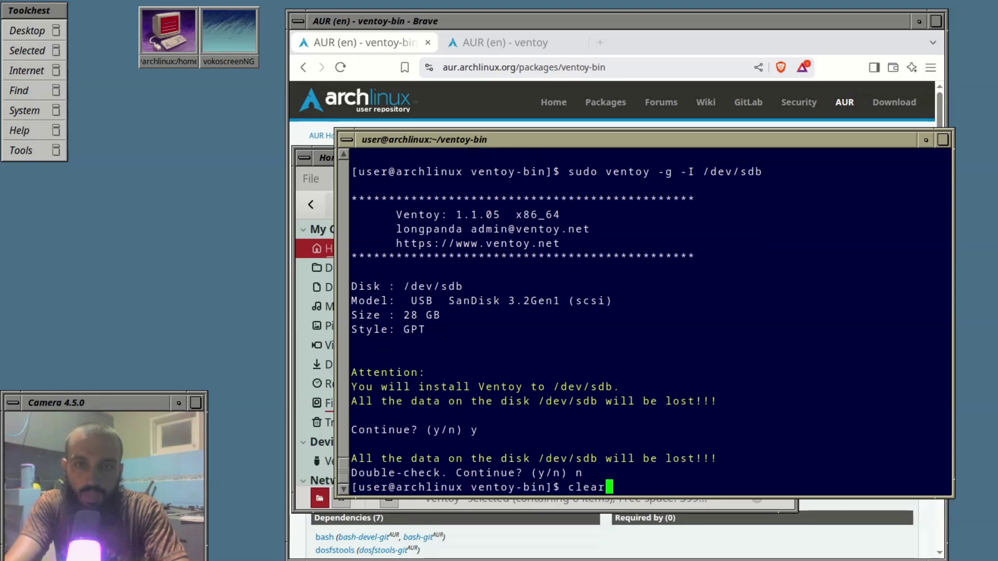
key(Return)
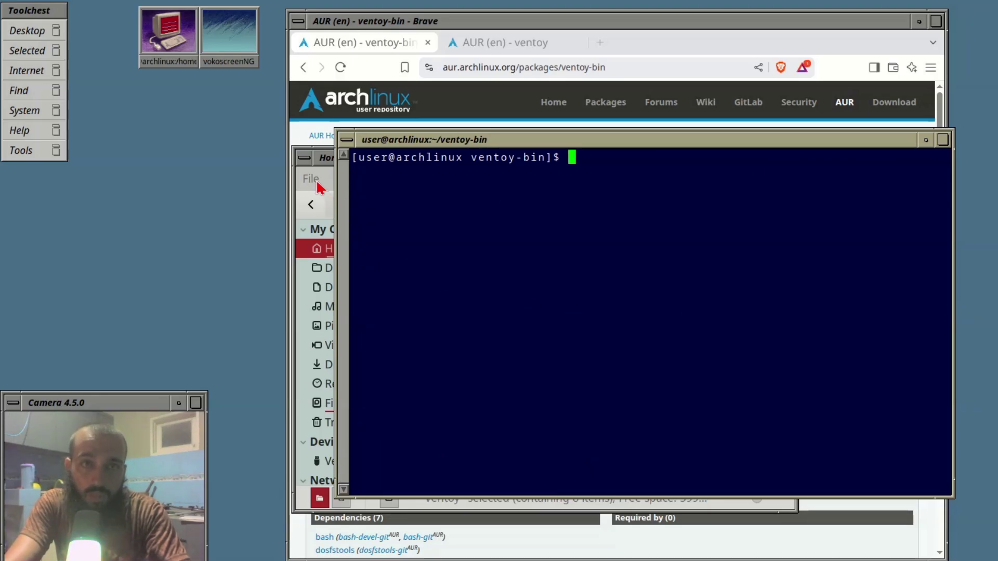
Step: Raise Nemo, try mounting the Ventoy drive, and dismiss the 'Unable to mount Ventoy' error
click(331, 159)
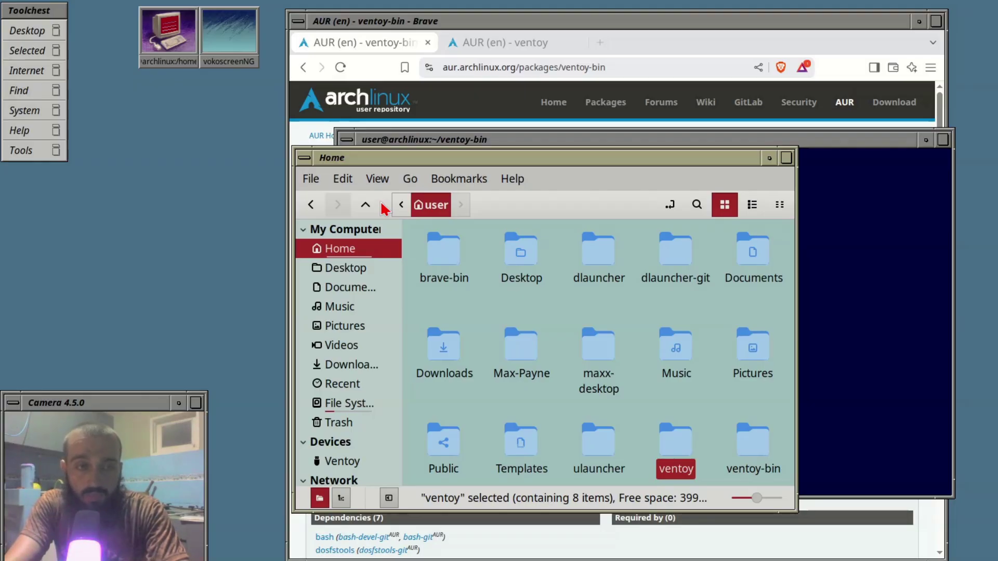
click(354, 463)
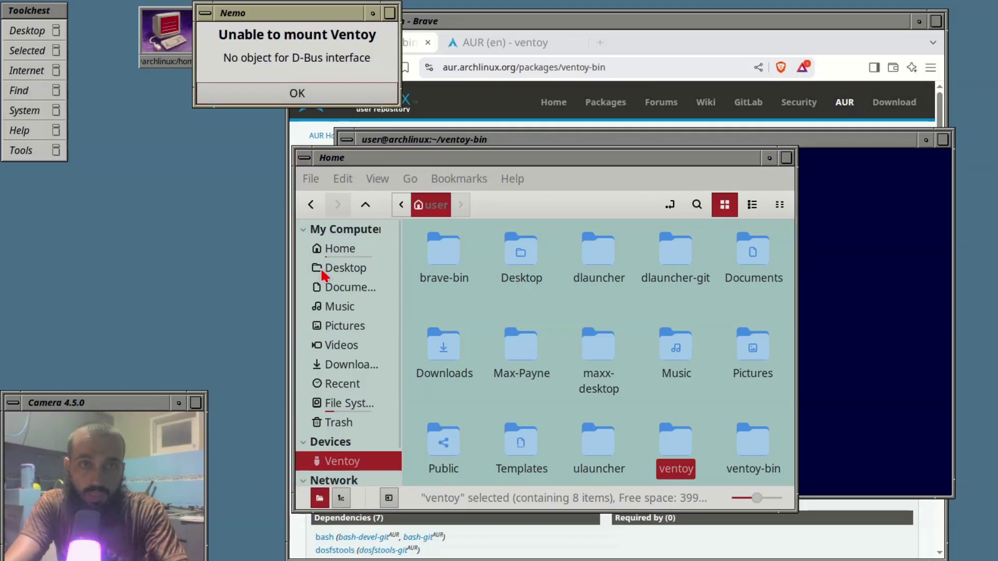
click(302, 93)
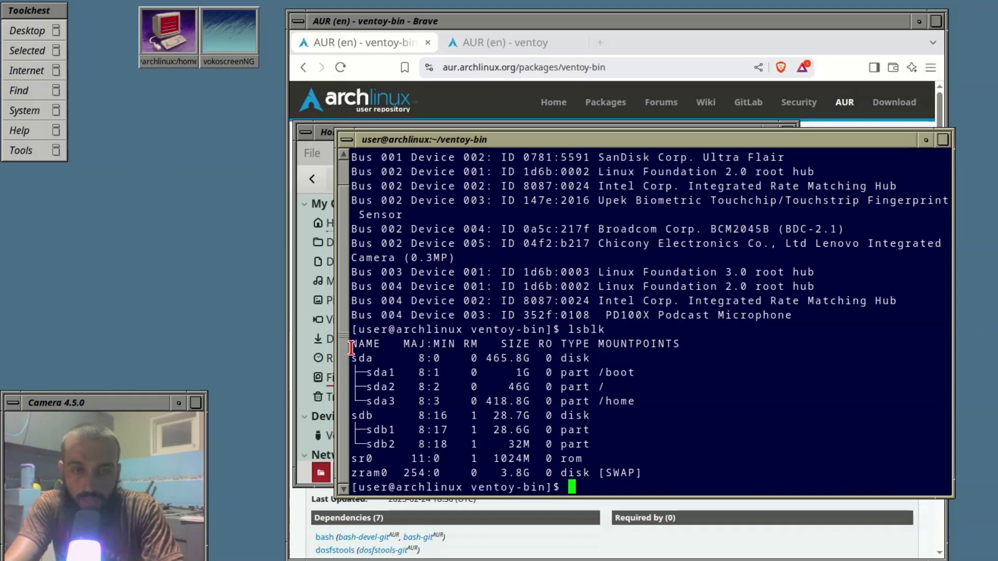
Step: Mount and open the Ventoy drive from the Nemo Devices sidebar
click(319, 442)
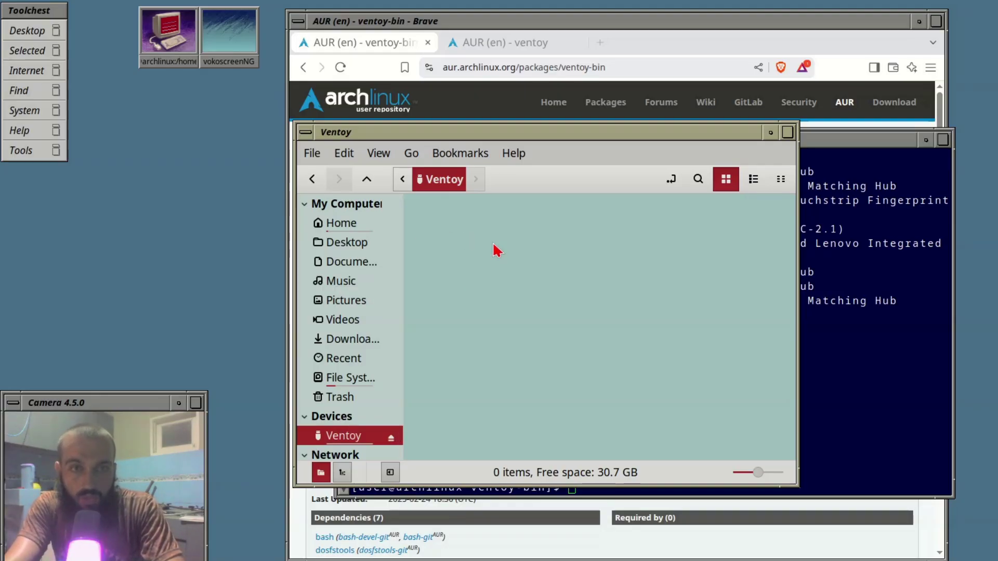
Step: Open Home in a new tab, enter the ventoy folder and select all eight ISO and zip files
right_click(366, 226)
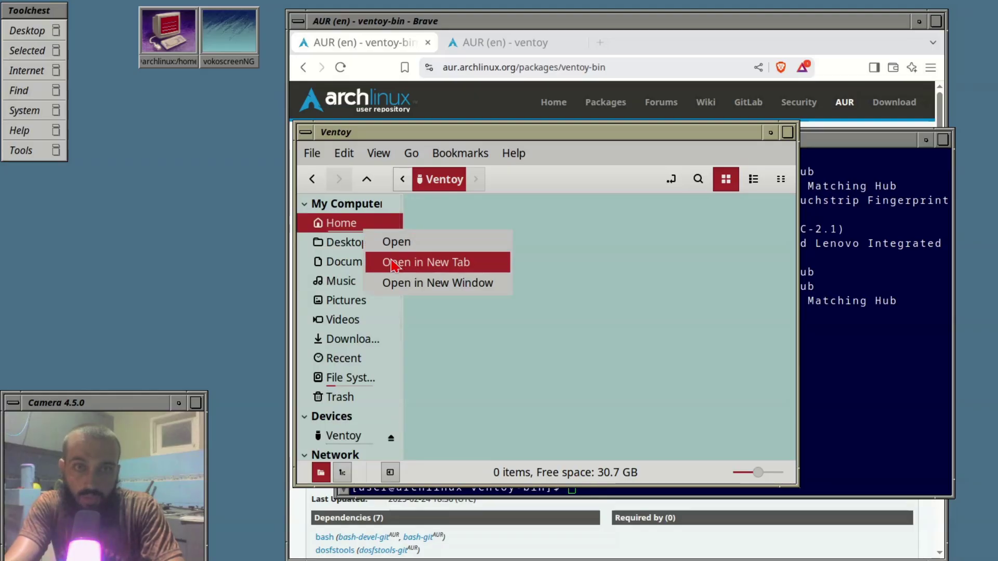
click(393, 263)
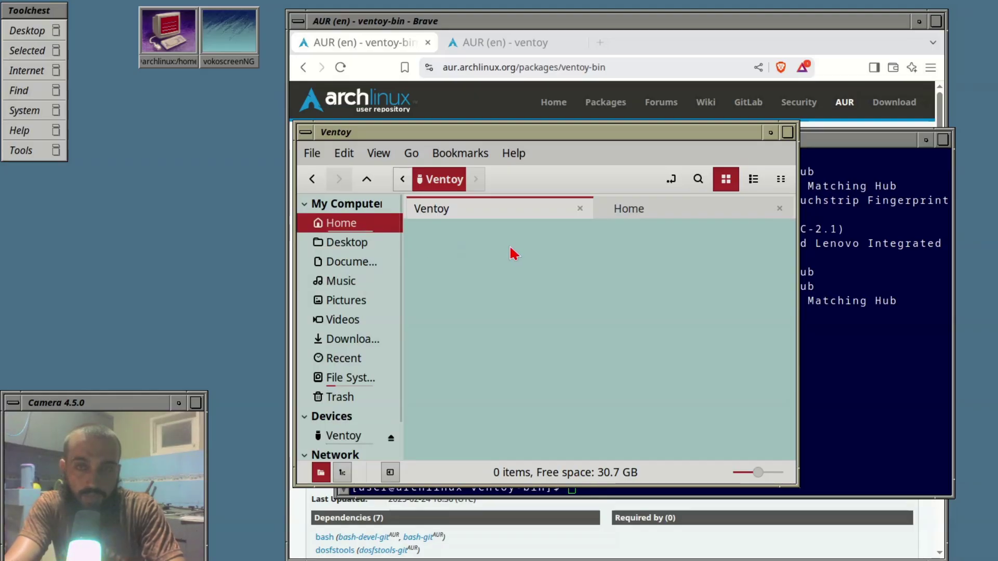
click(639, 212)
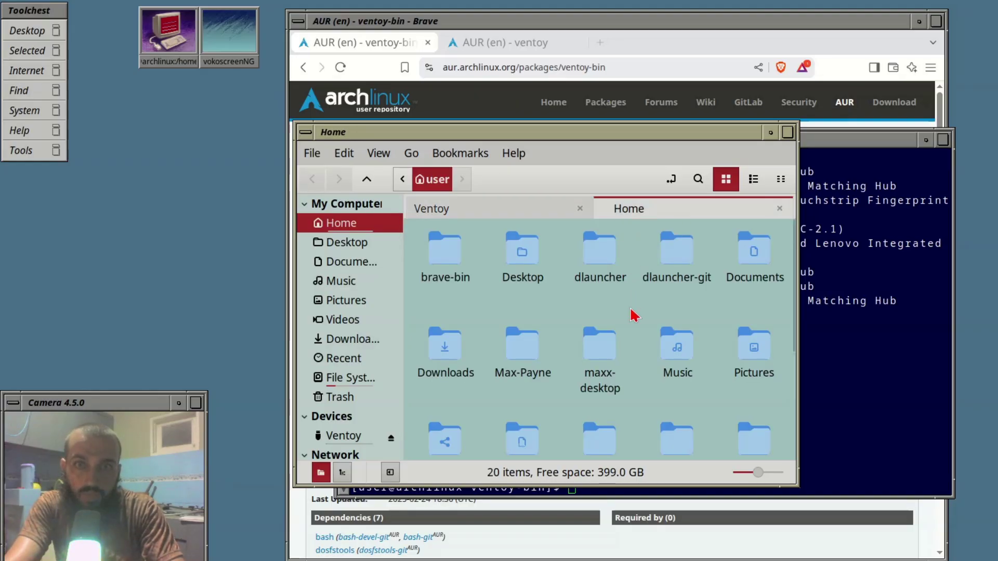
drag(797, 329, 726, 370)
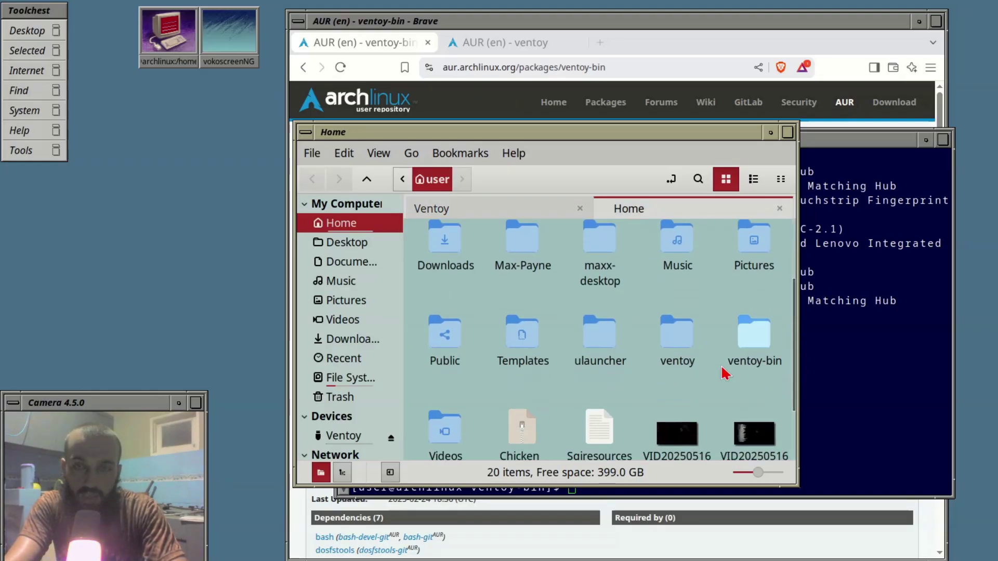
double_click(676, 362)
key(ctrl+a)
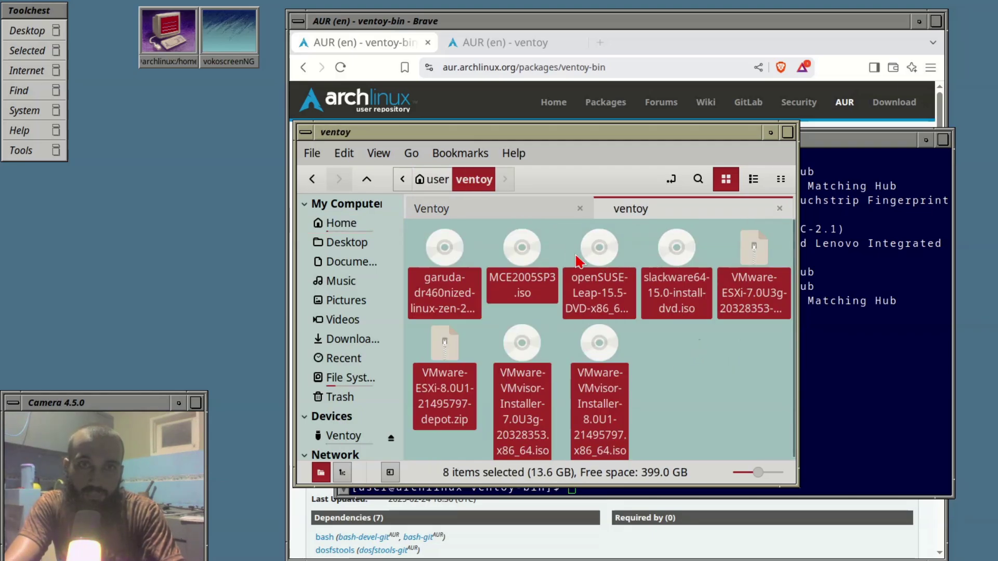
Step: On the empty Ventoy drive tab, check the right-click menu for a paste option, then close it
click(538, 211)
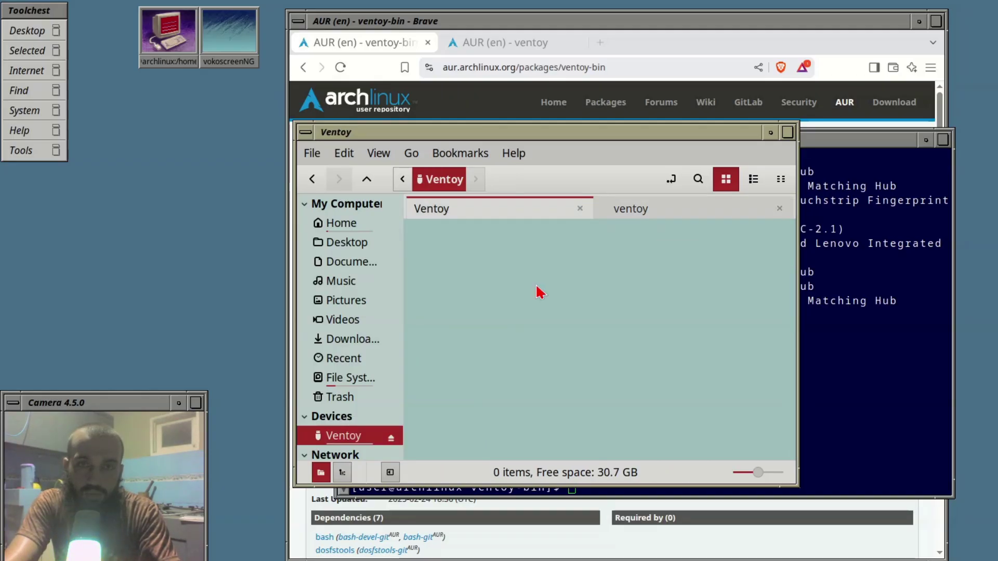
right_click(537, 286)
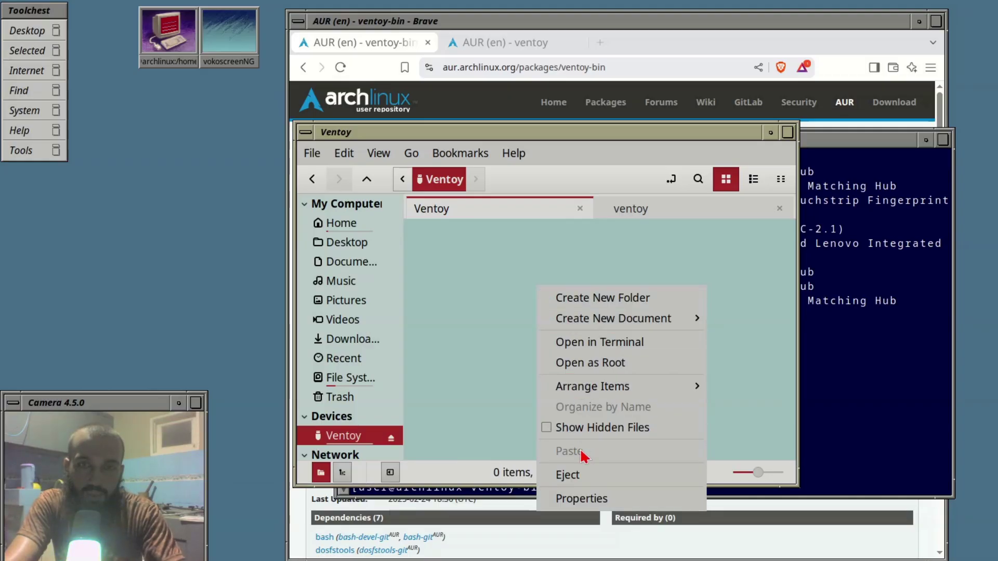
click(835, 414)
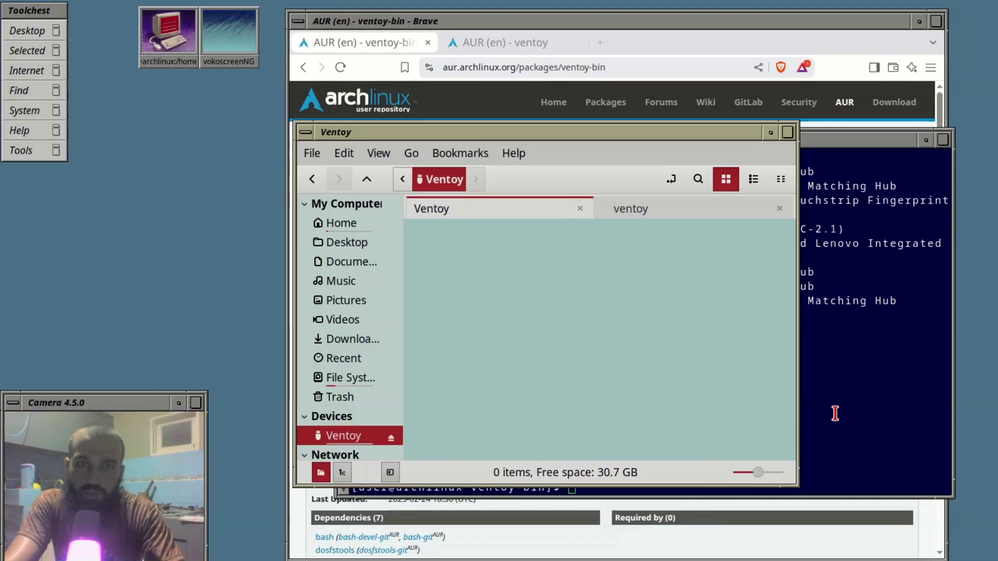
Step: Give user:user ownership of /dev/sdb with sudo chown and raise the Ventoy Nemo window
click(835, 413)
text(sudo)
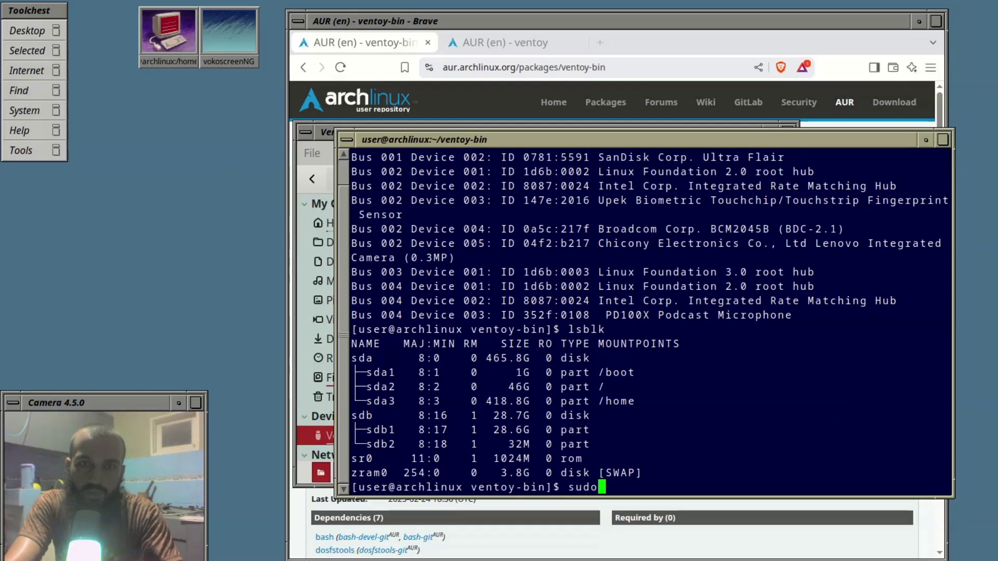
text( chown)
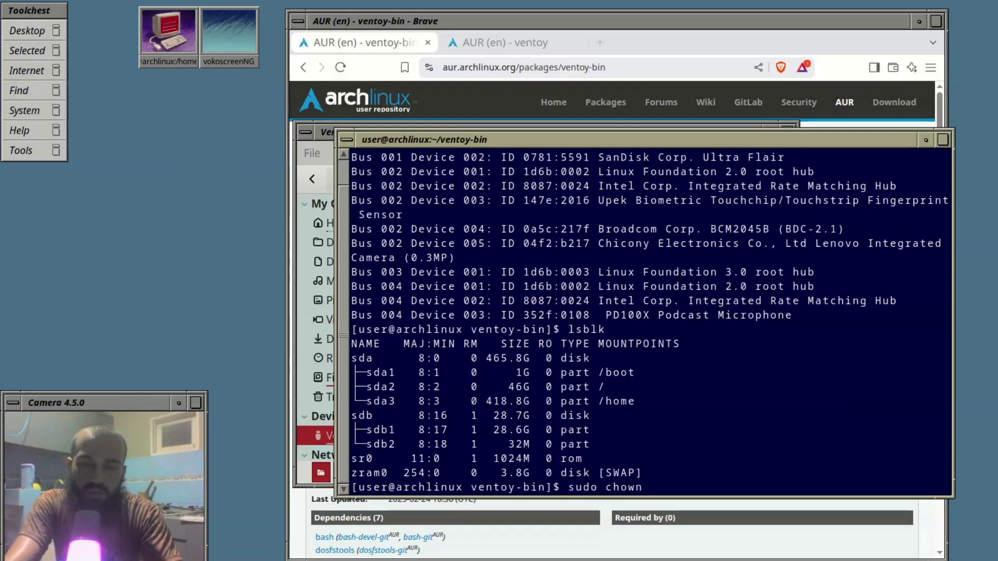
text( user:)
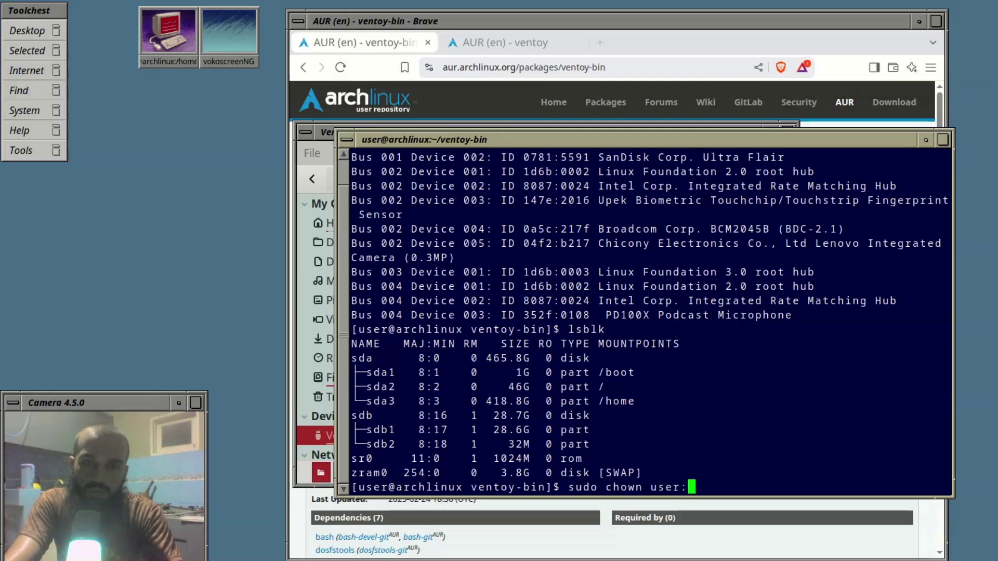
text(user)
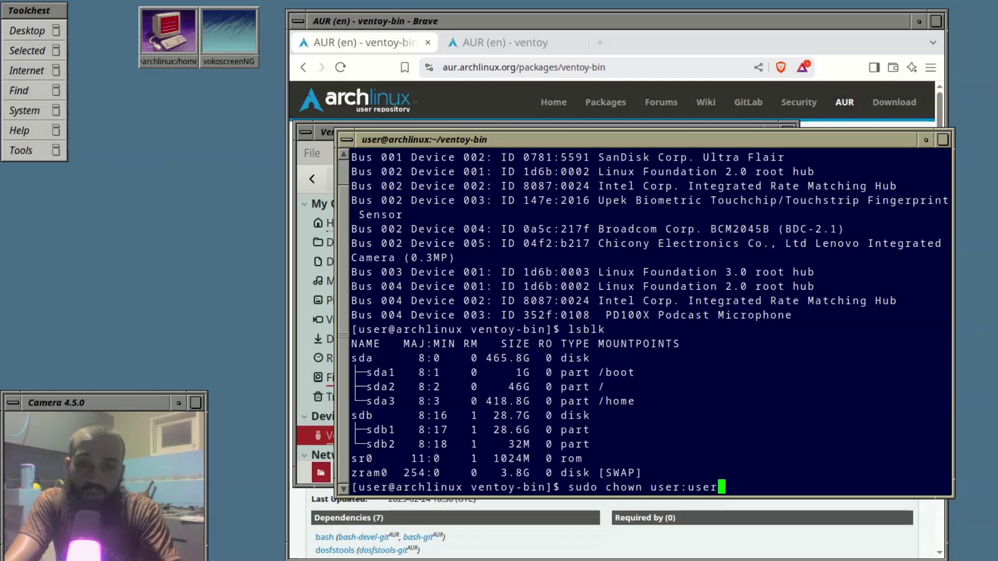
text( /d)
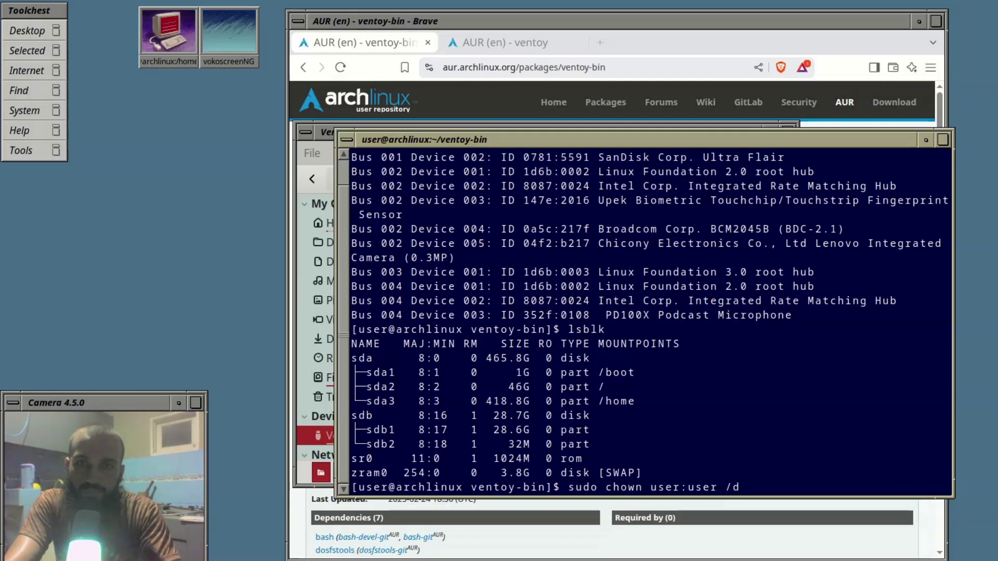
text(ev/sd)
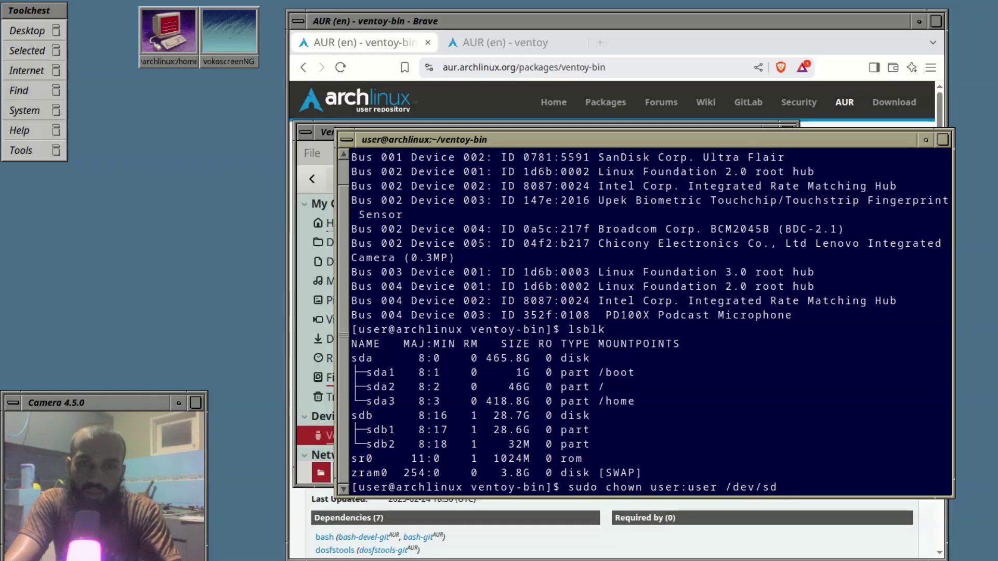
text(b)
key(Return)
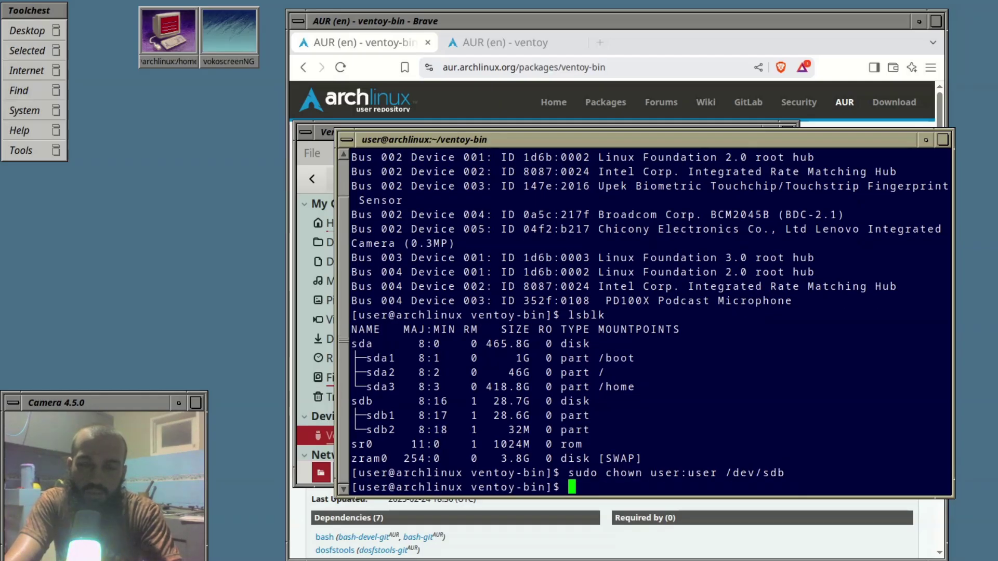
click(328, 136)
right_click(493, 265)
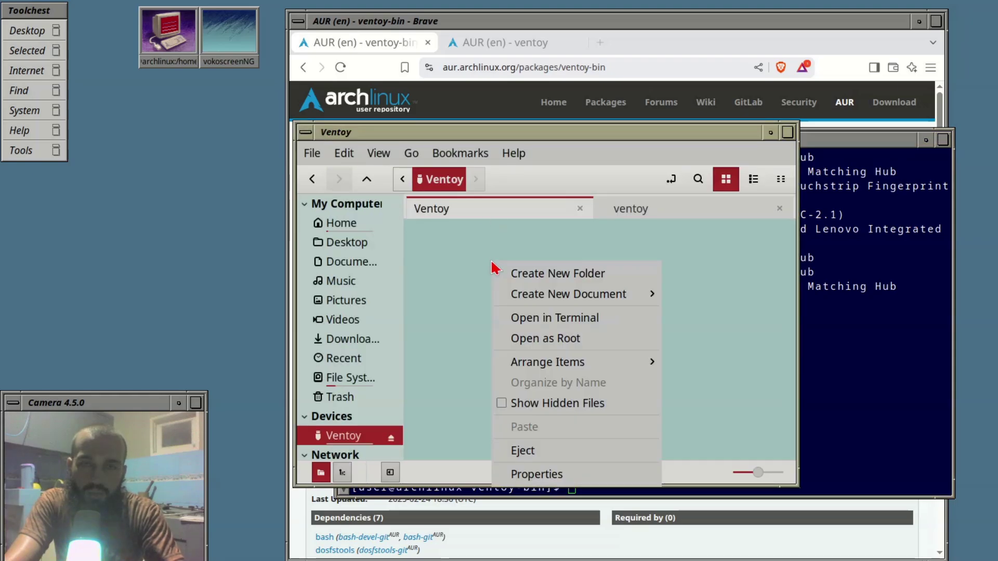
click(470, 292)
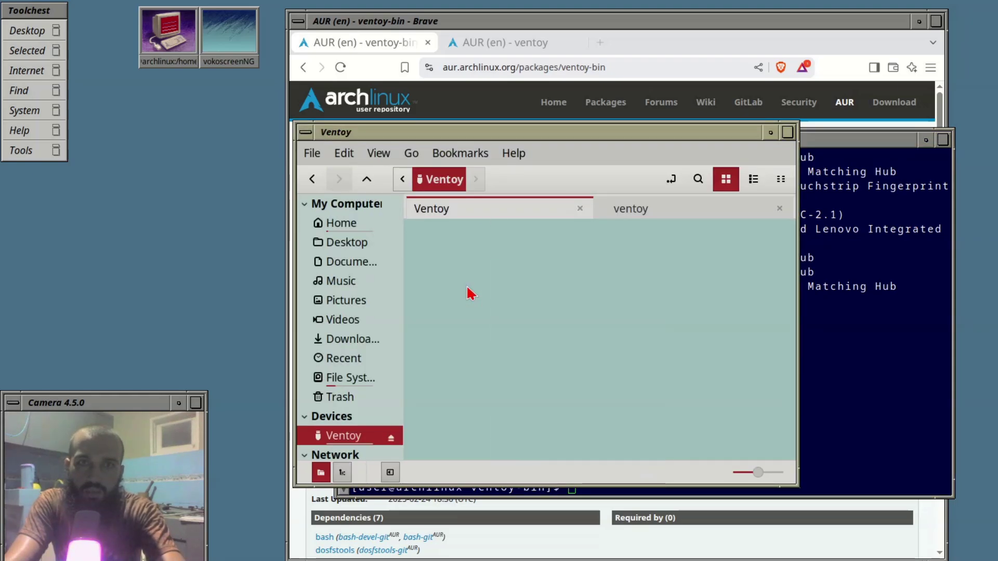
click(390, 438)
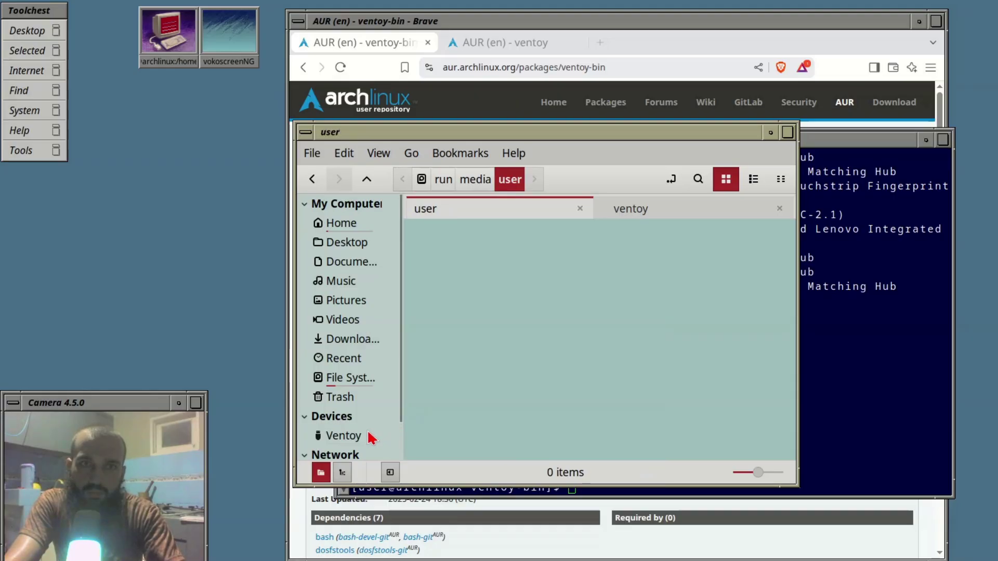
click(364, 436)
key(alt+Left)
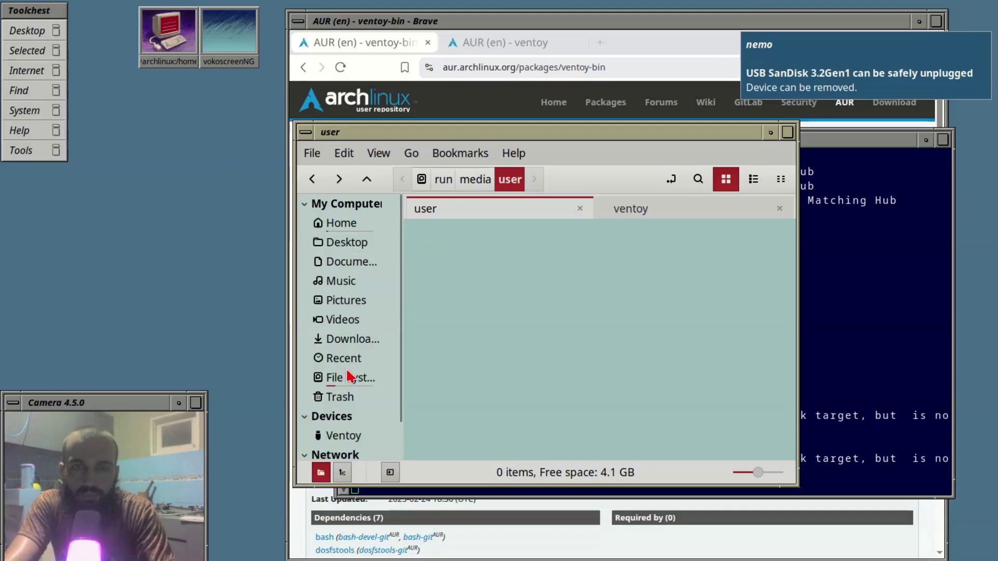
click(346, 437)
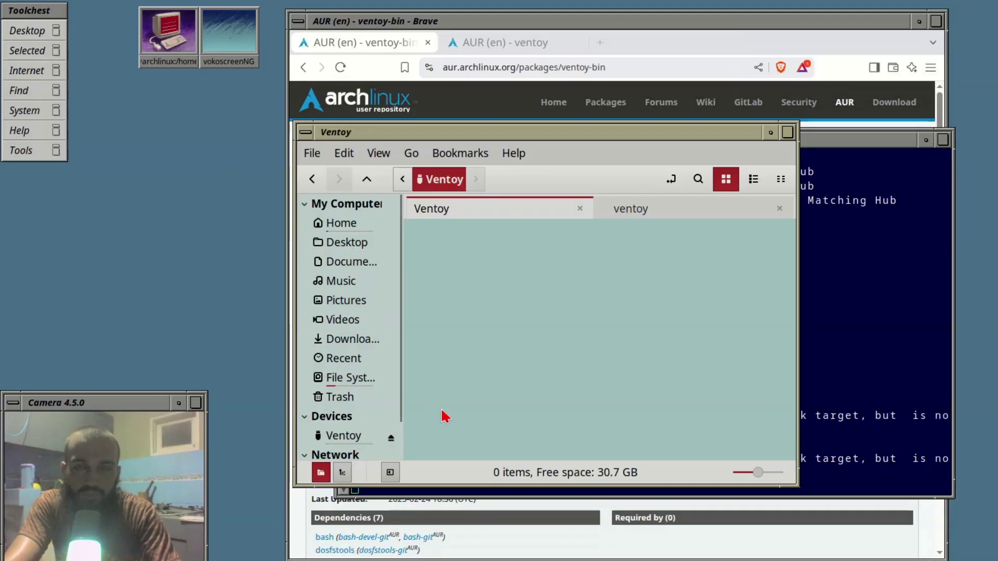
right_click(488, 361)
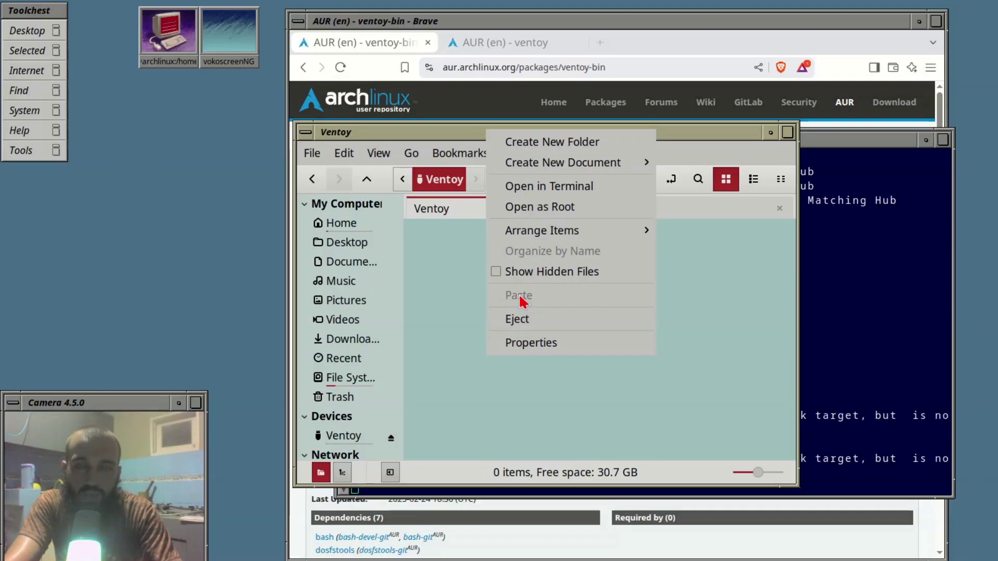
click(470, 340)
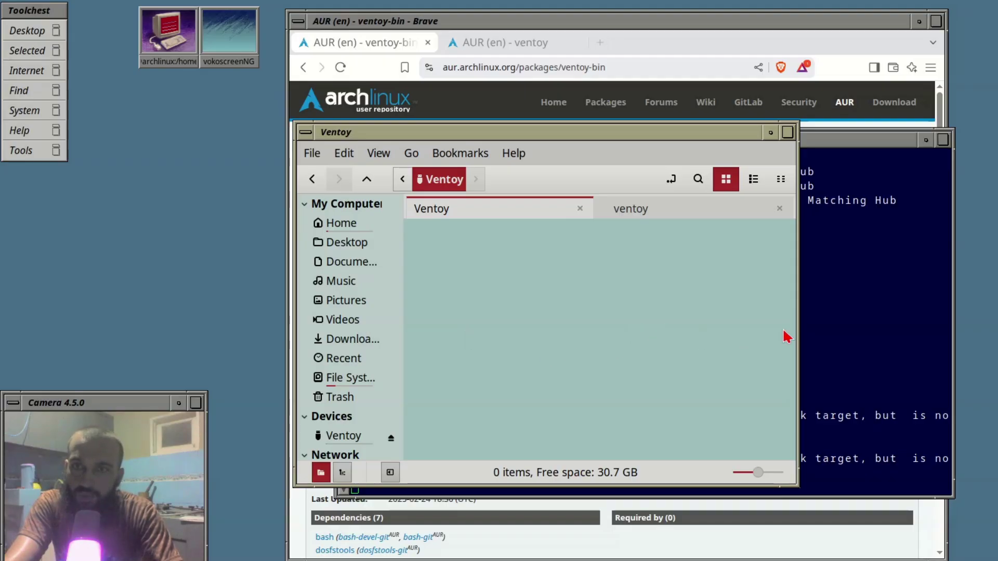
click(820, 327)
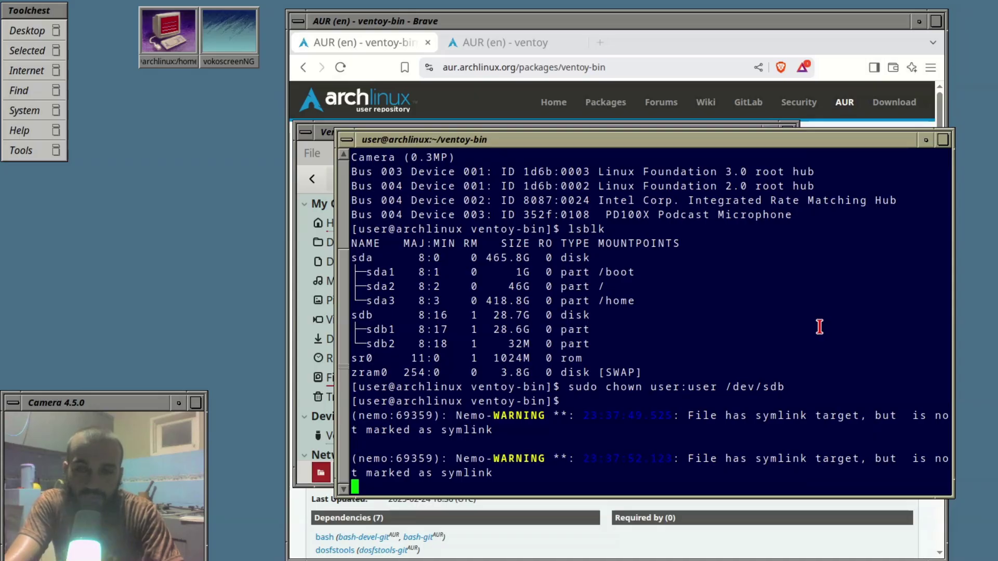
key(Return)
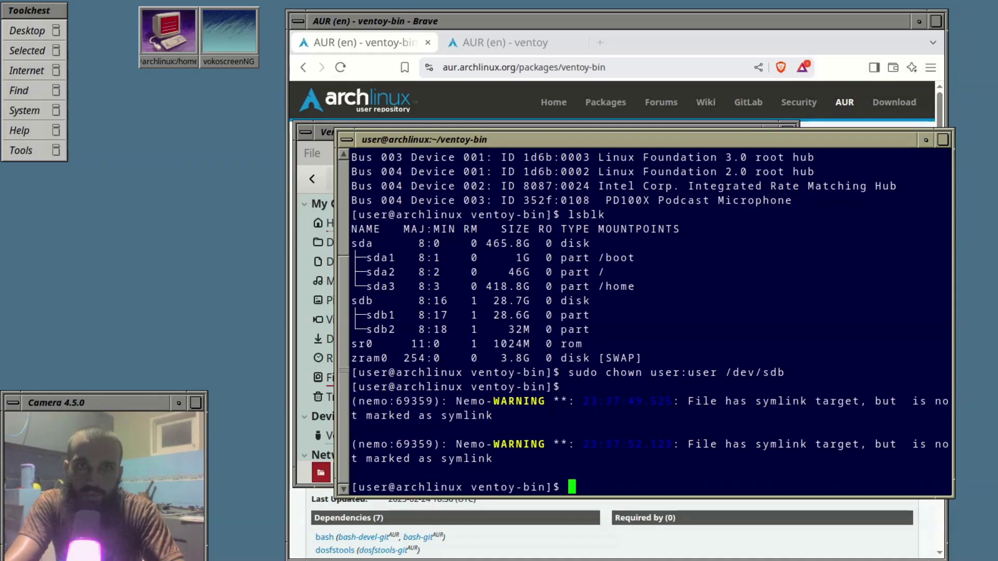
click(320, 149)
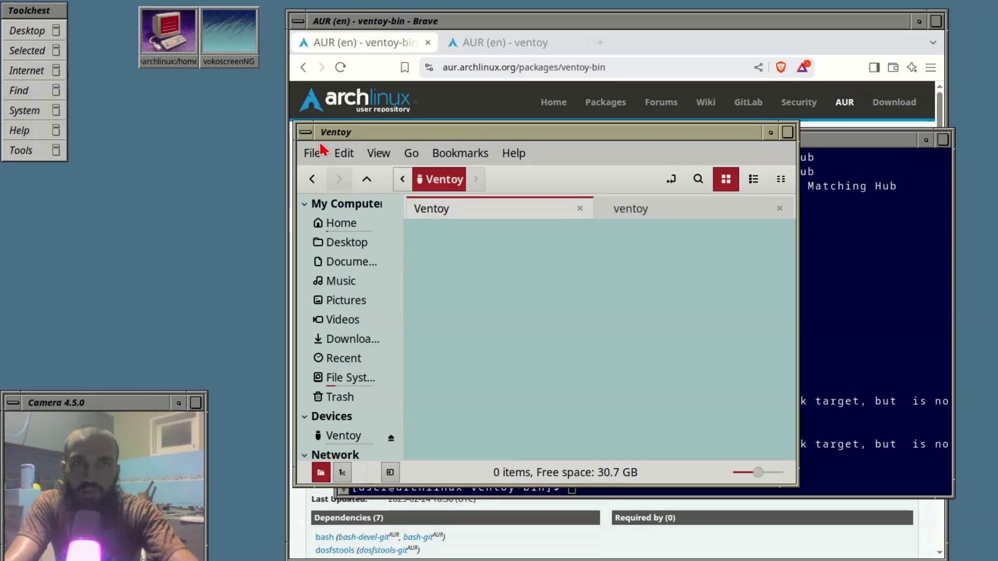
Step: Close Nemo, relaunch it with 'sudo nemo', and open the Ventoy drive in a new tab
key(ctrl+q)
text(sudo)
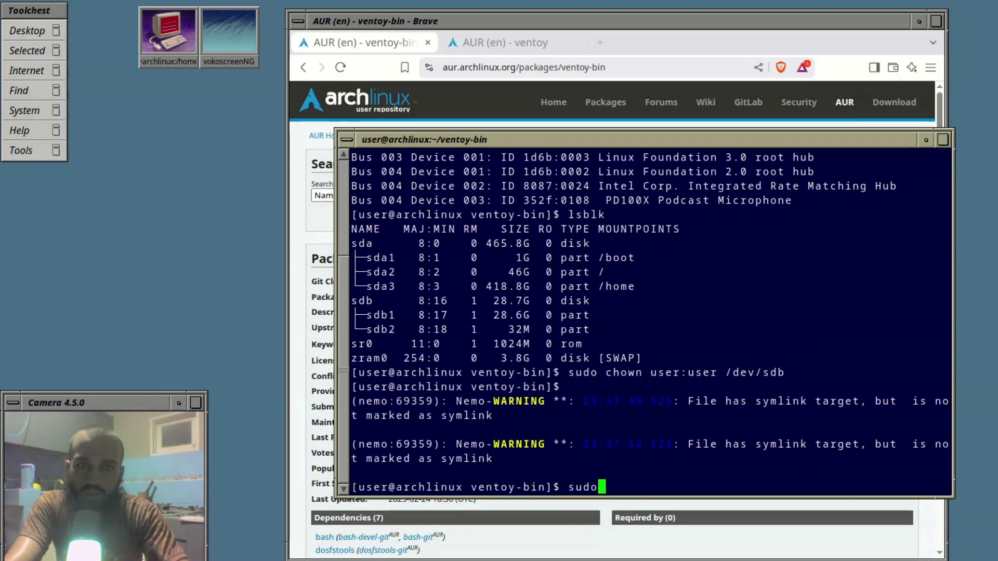
text( nemo)
key(Return)
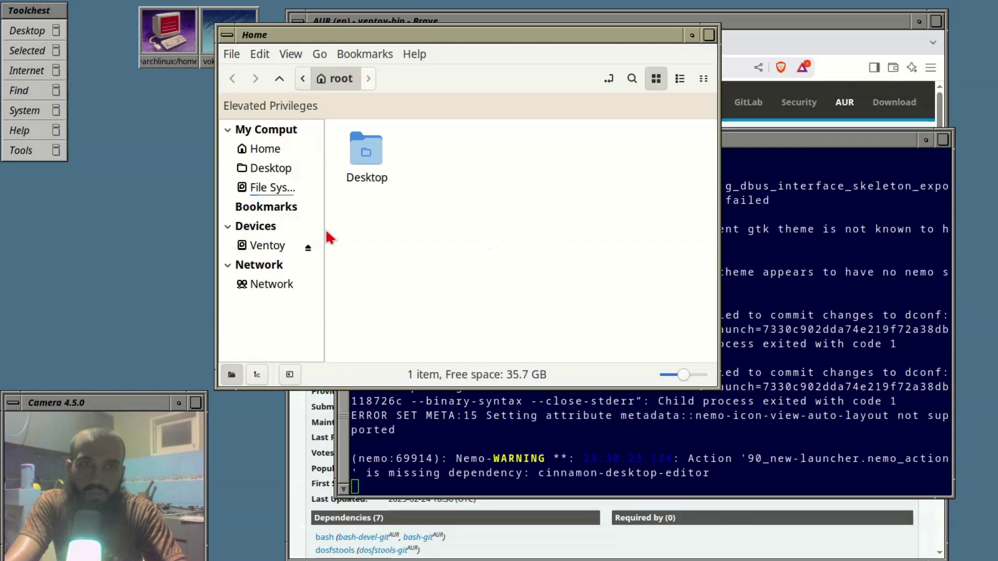
right_click(296, 246)
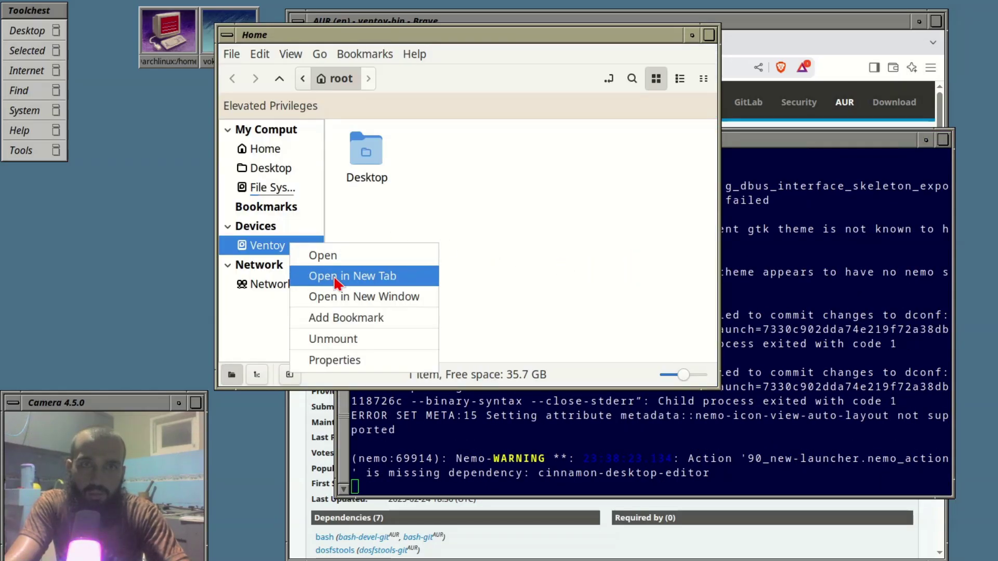
click(335, 276)
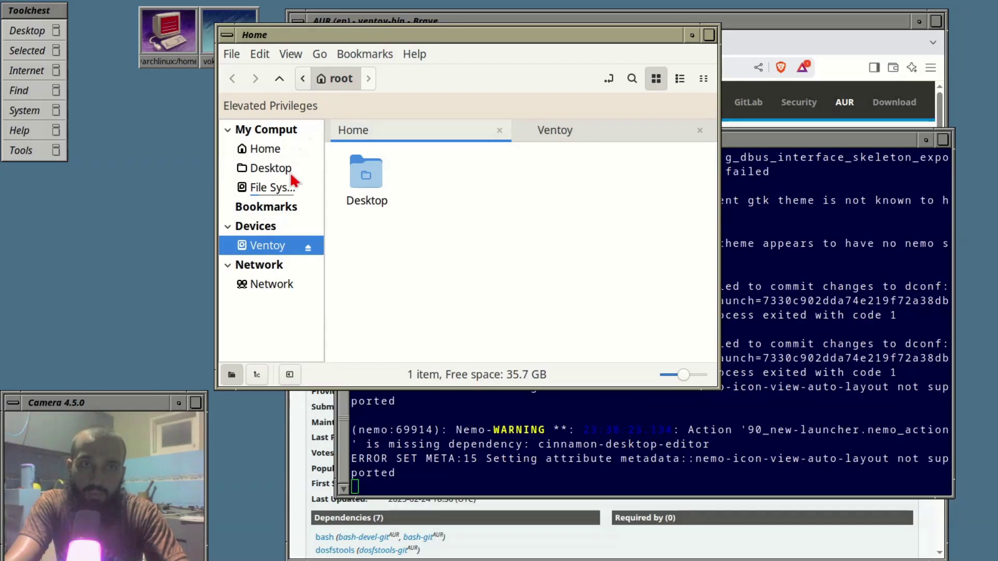
Step: Cut all 8 files from /home/user/ventoy and paste them onto the Ventoy drive tab
click(290, 185)
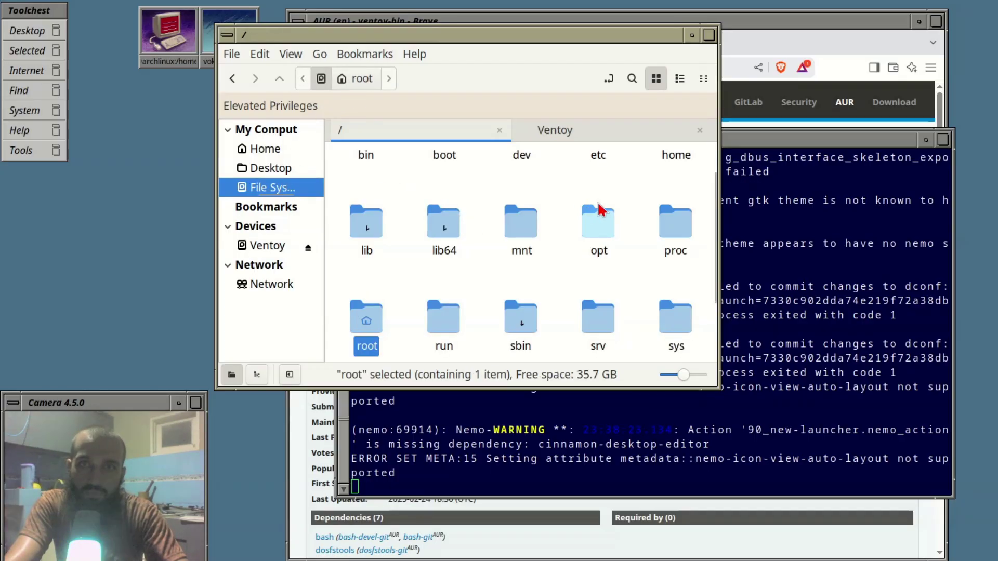
double_click(675, 155)
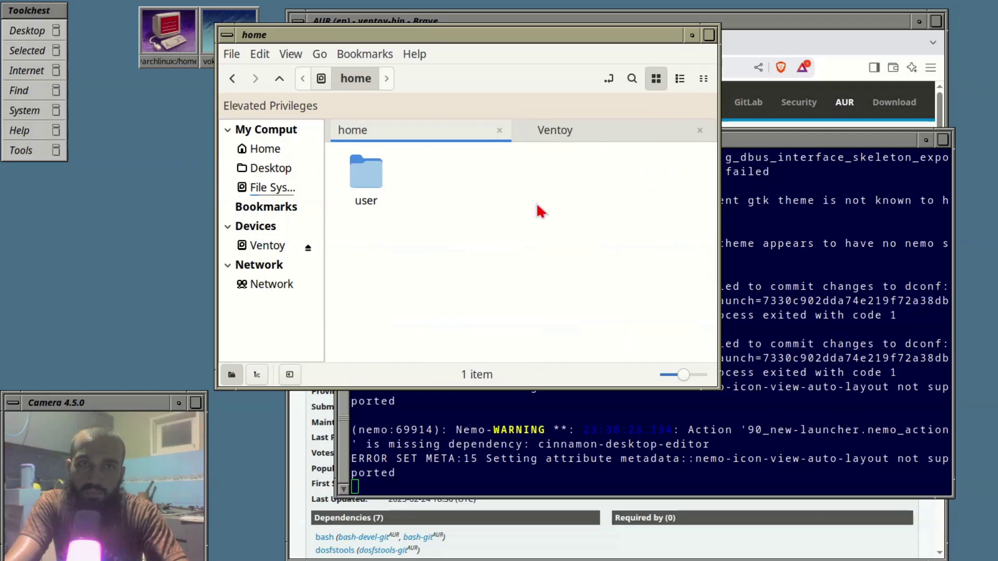
double_click(369, 179)
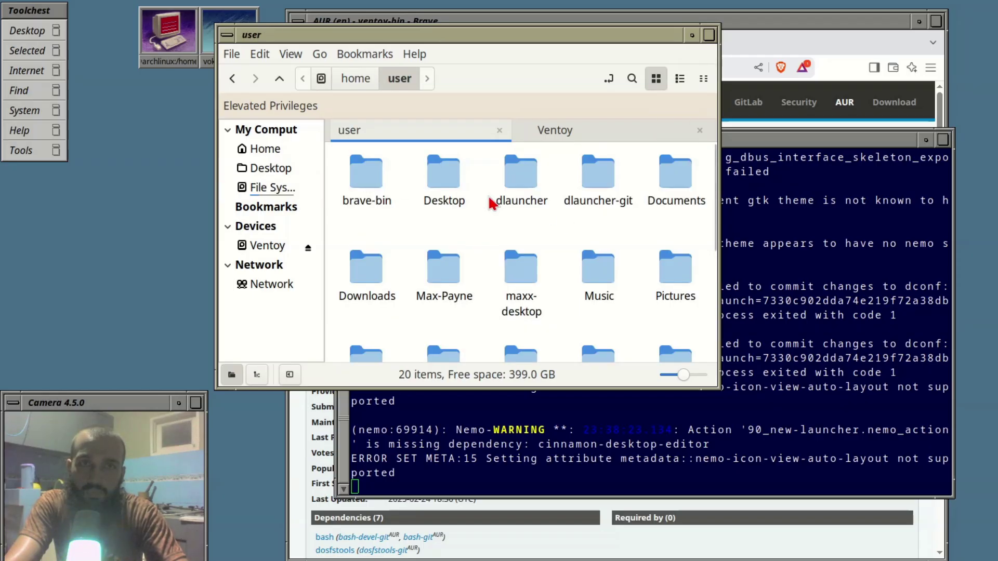
scroll(720, 258, down, 2)
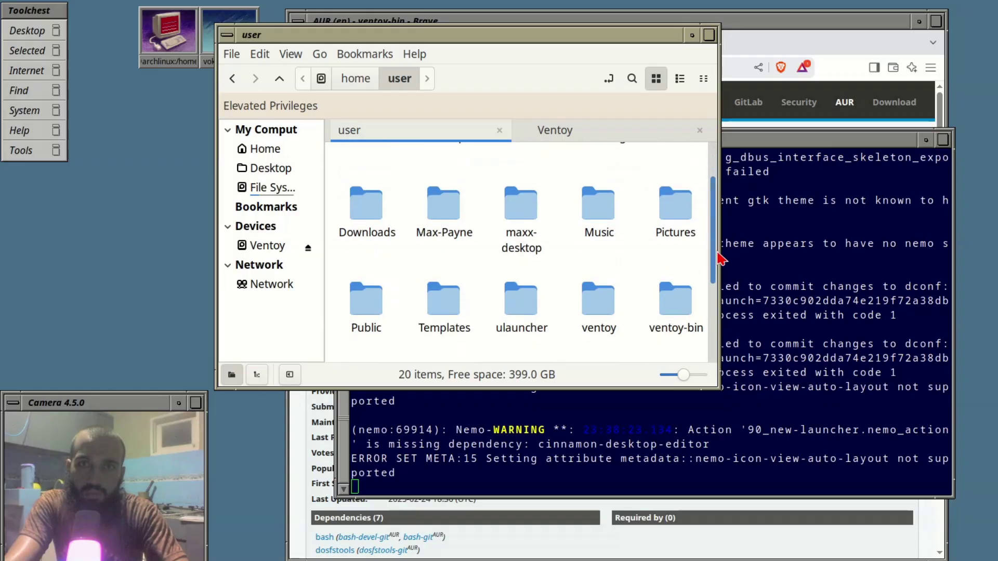
scroll(718, 259, down, 1)
double_click(615, 259)
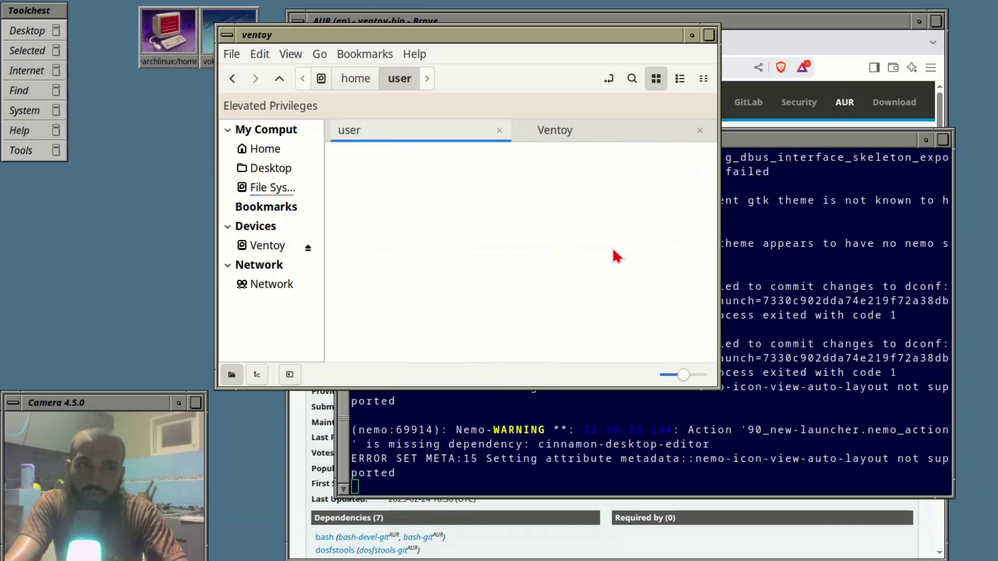
key(ctrl+a)
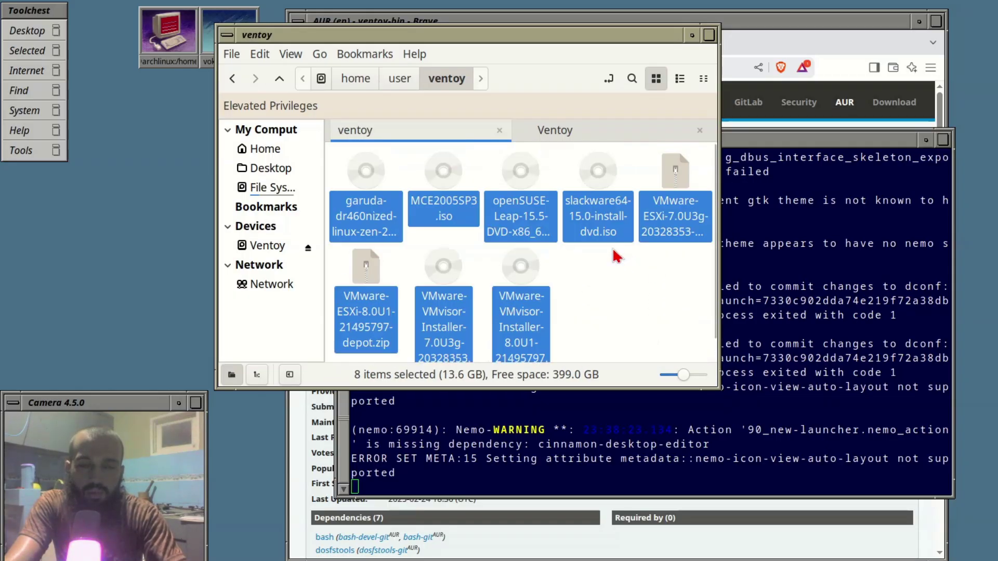
key(ctrl+x)
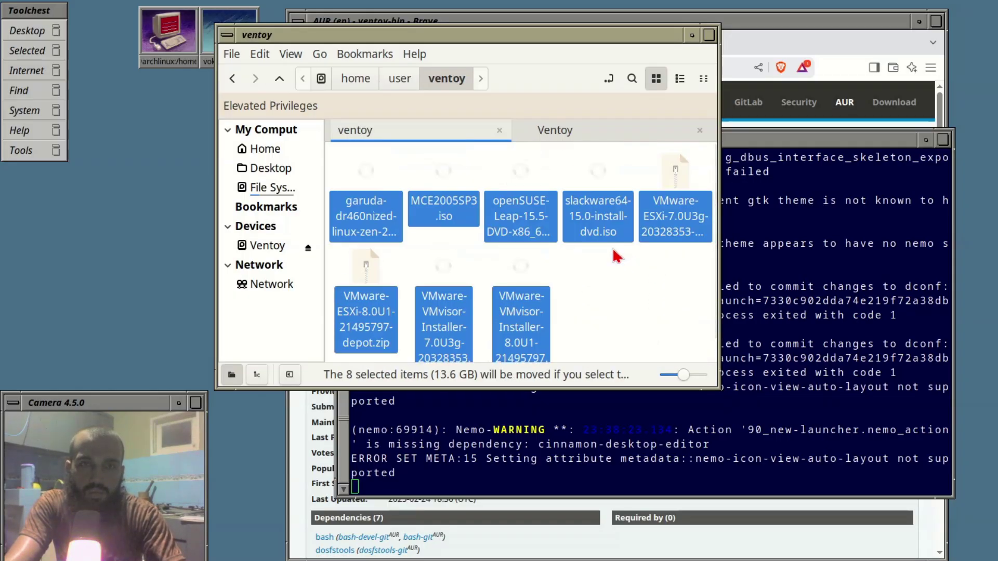
click(560, 131)
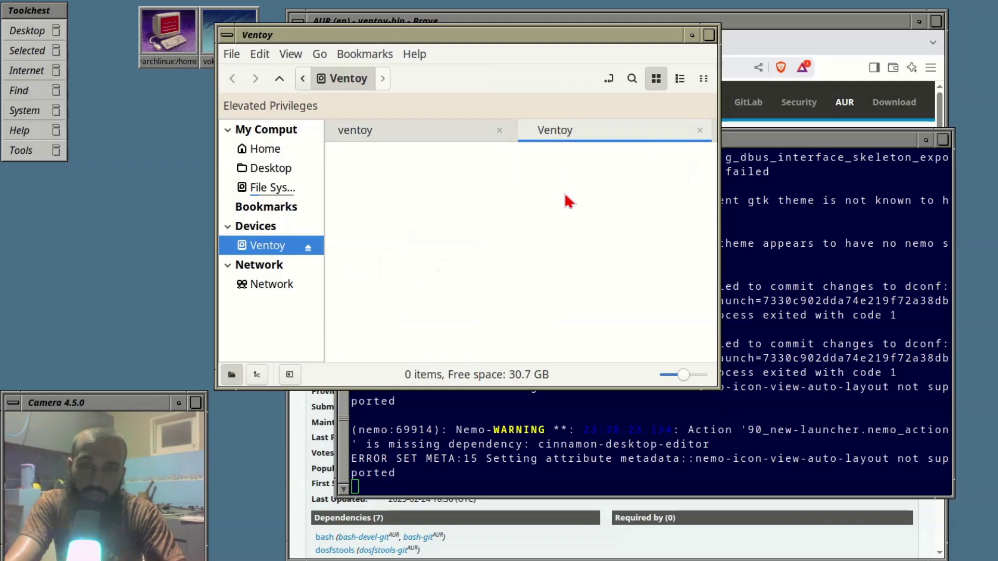
key(ctrl+v)
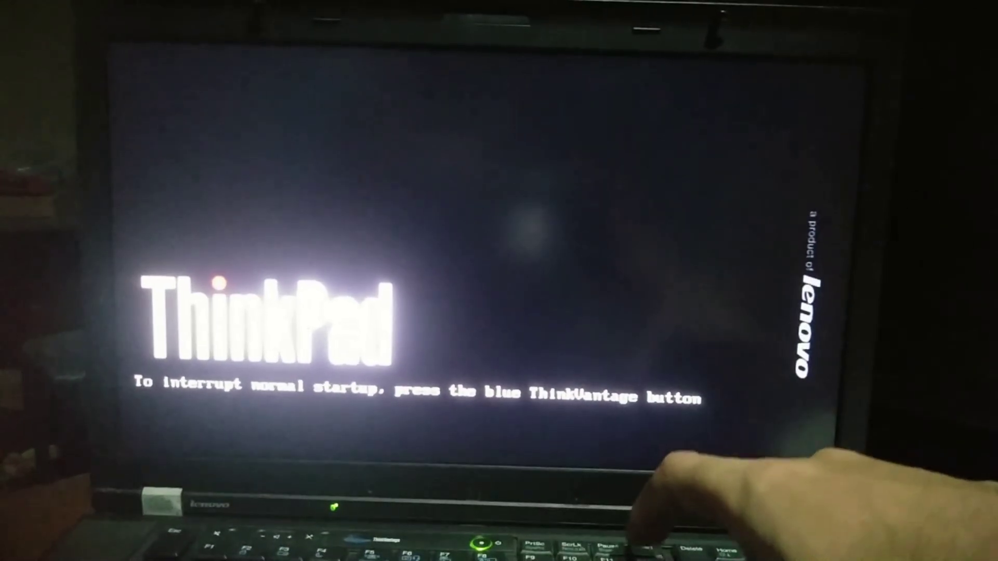
Step: Open the F12 boot menu and choose the USB SanDisk 3.2Gen1 drive
key(F12)
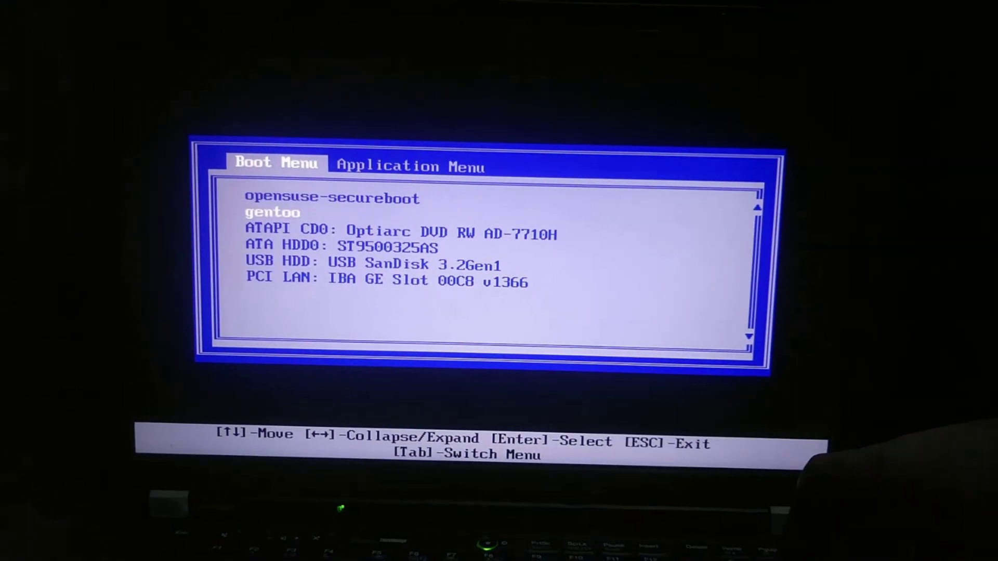
key(Down)
key(Down)
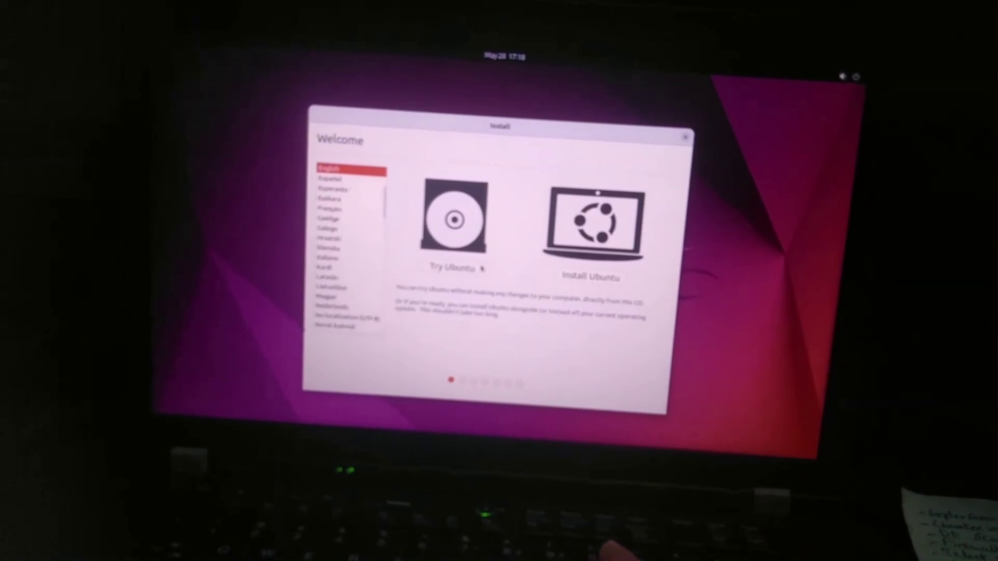
Step: Choose Try Ubuntu and let the live desktop finish loading
click(481, 268)
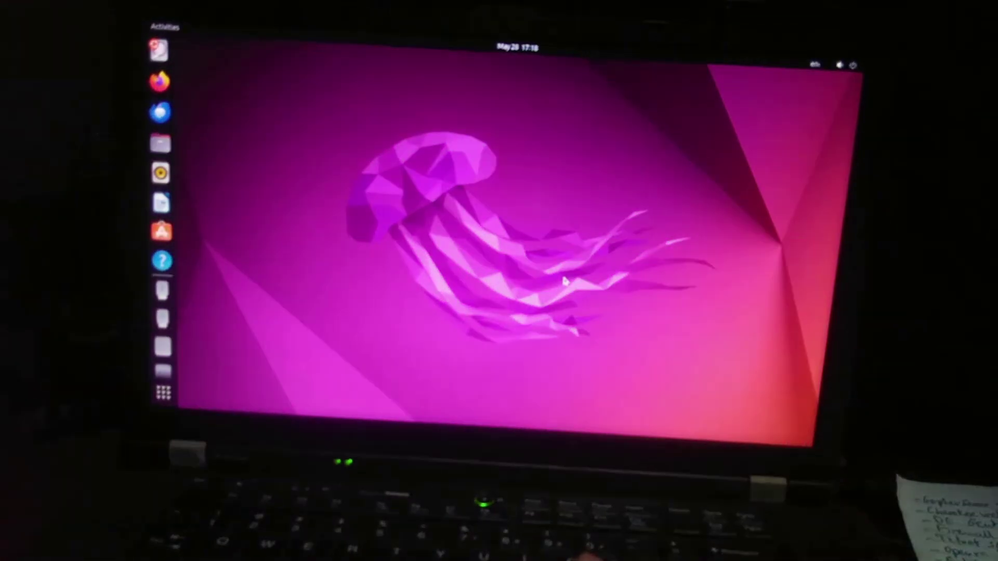
mouse_move(619, 472)
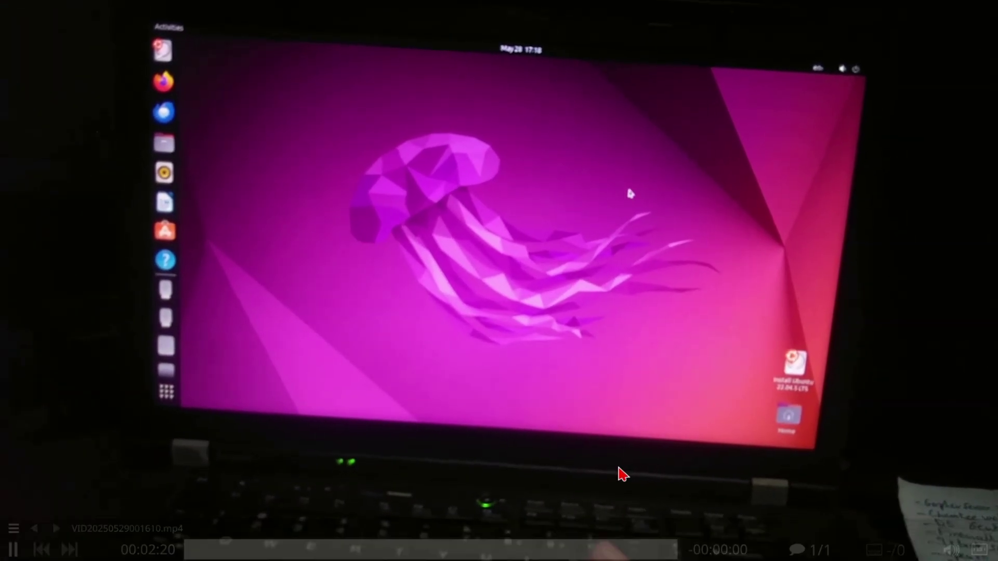